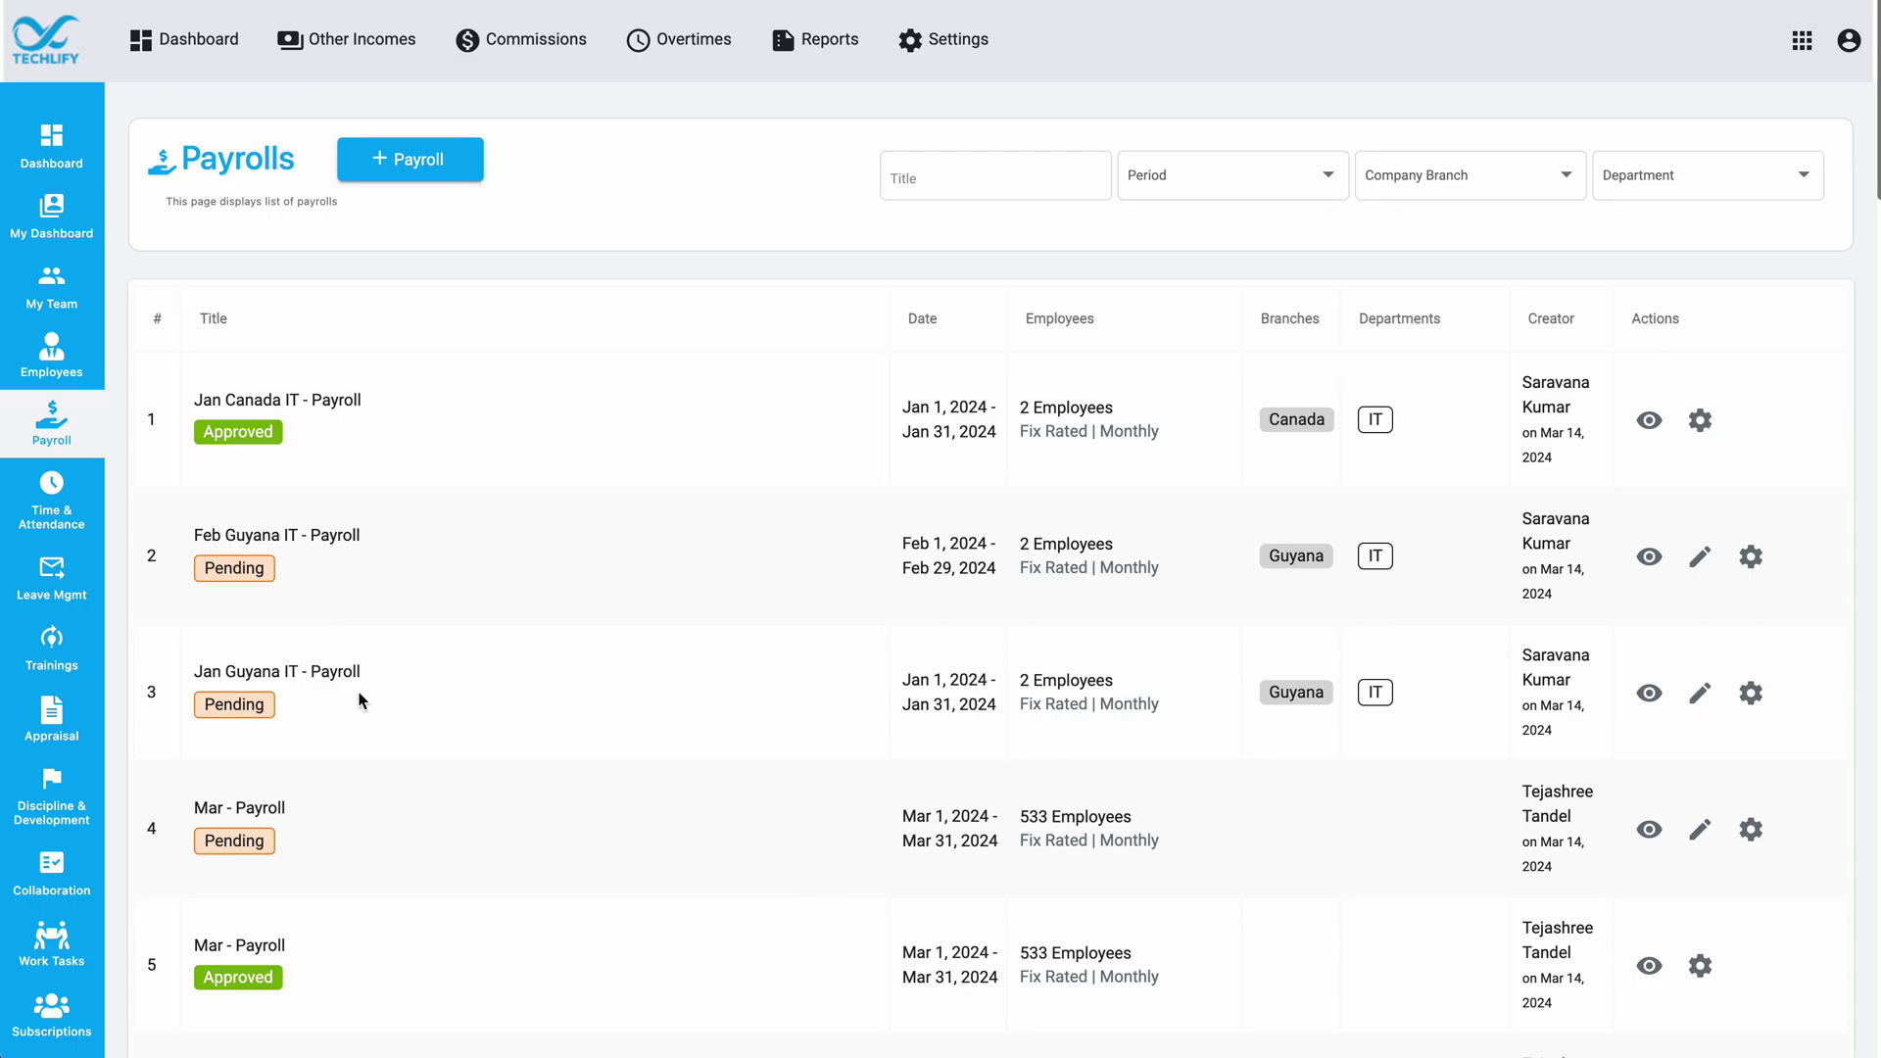
Step: Open the administration features configuration and locate the Statutory Deduction Yearly Aggregation feature
scroll(51, 632, down, 10)
scroll(55, 667, up, 3)
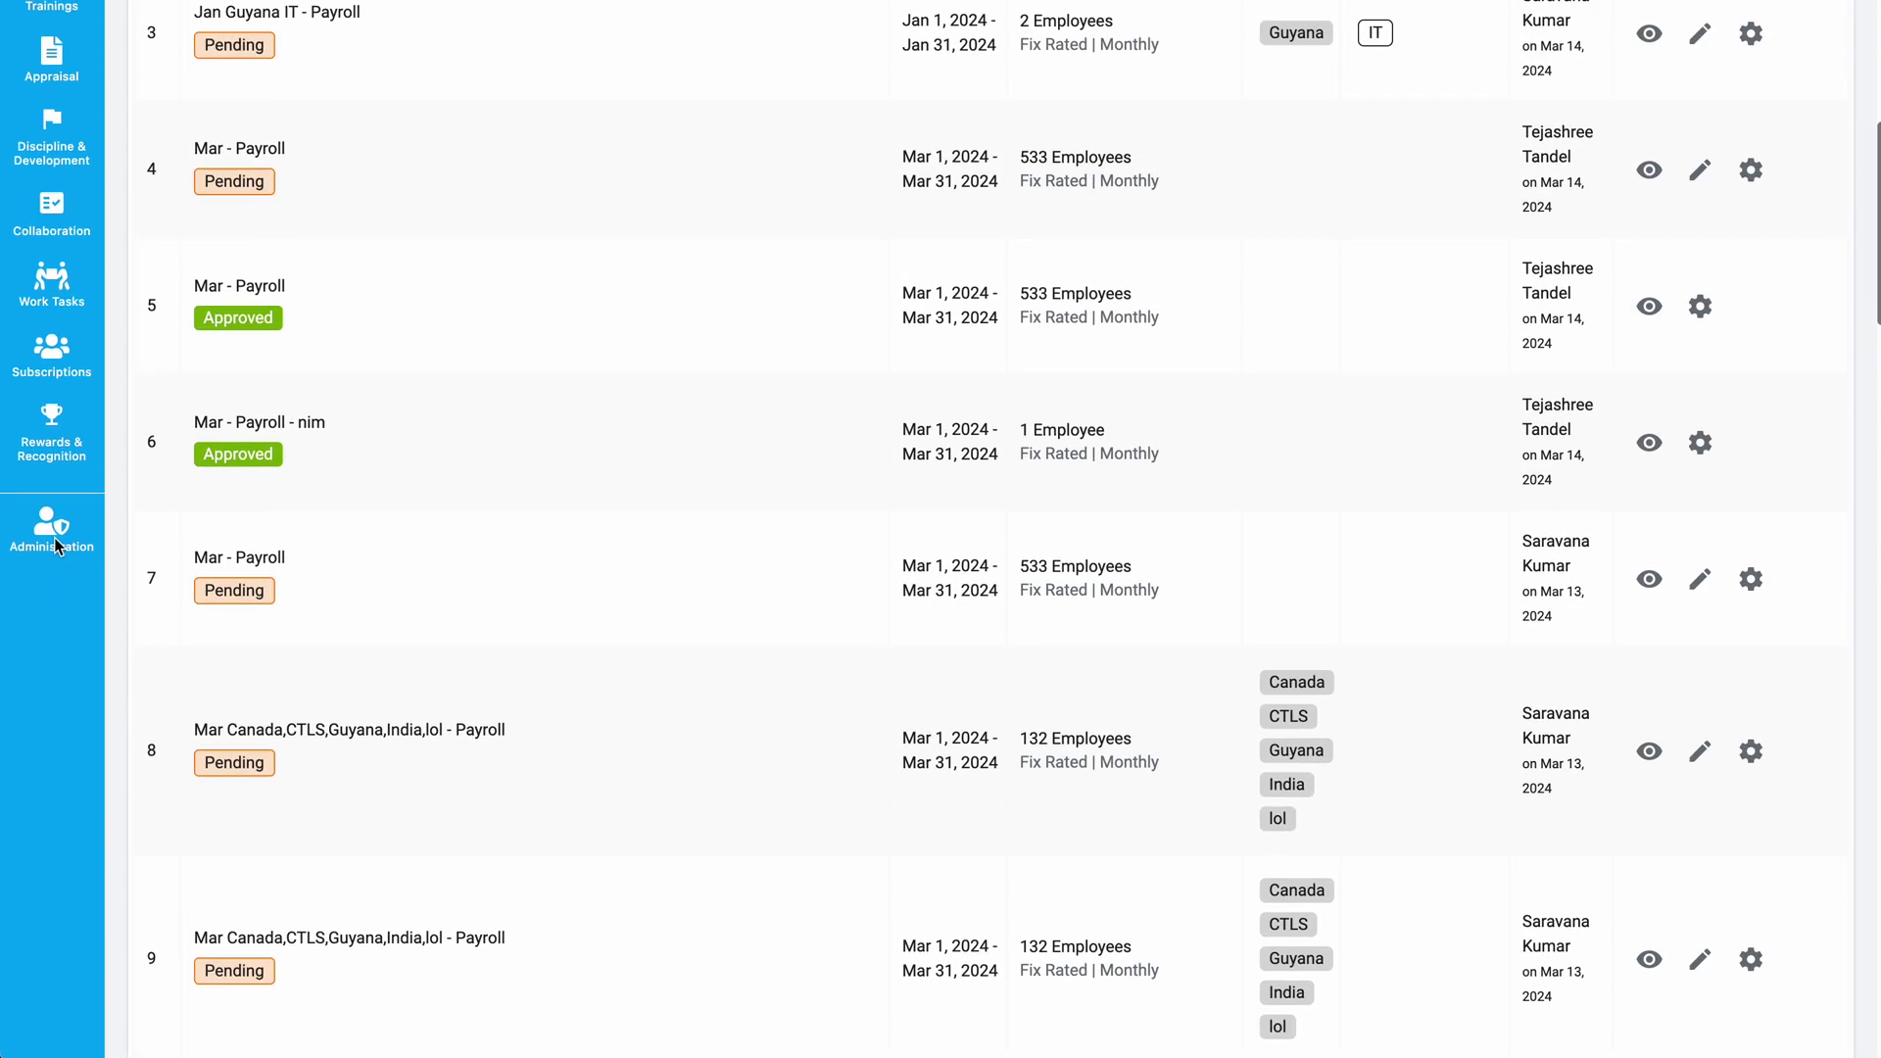
click(55, 521)
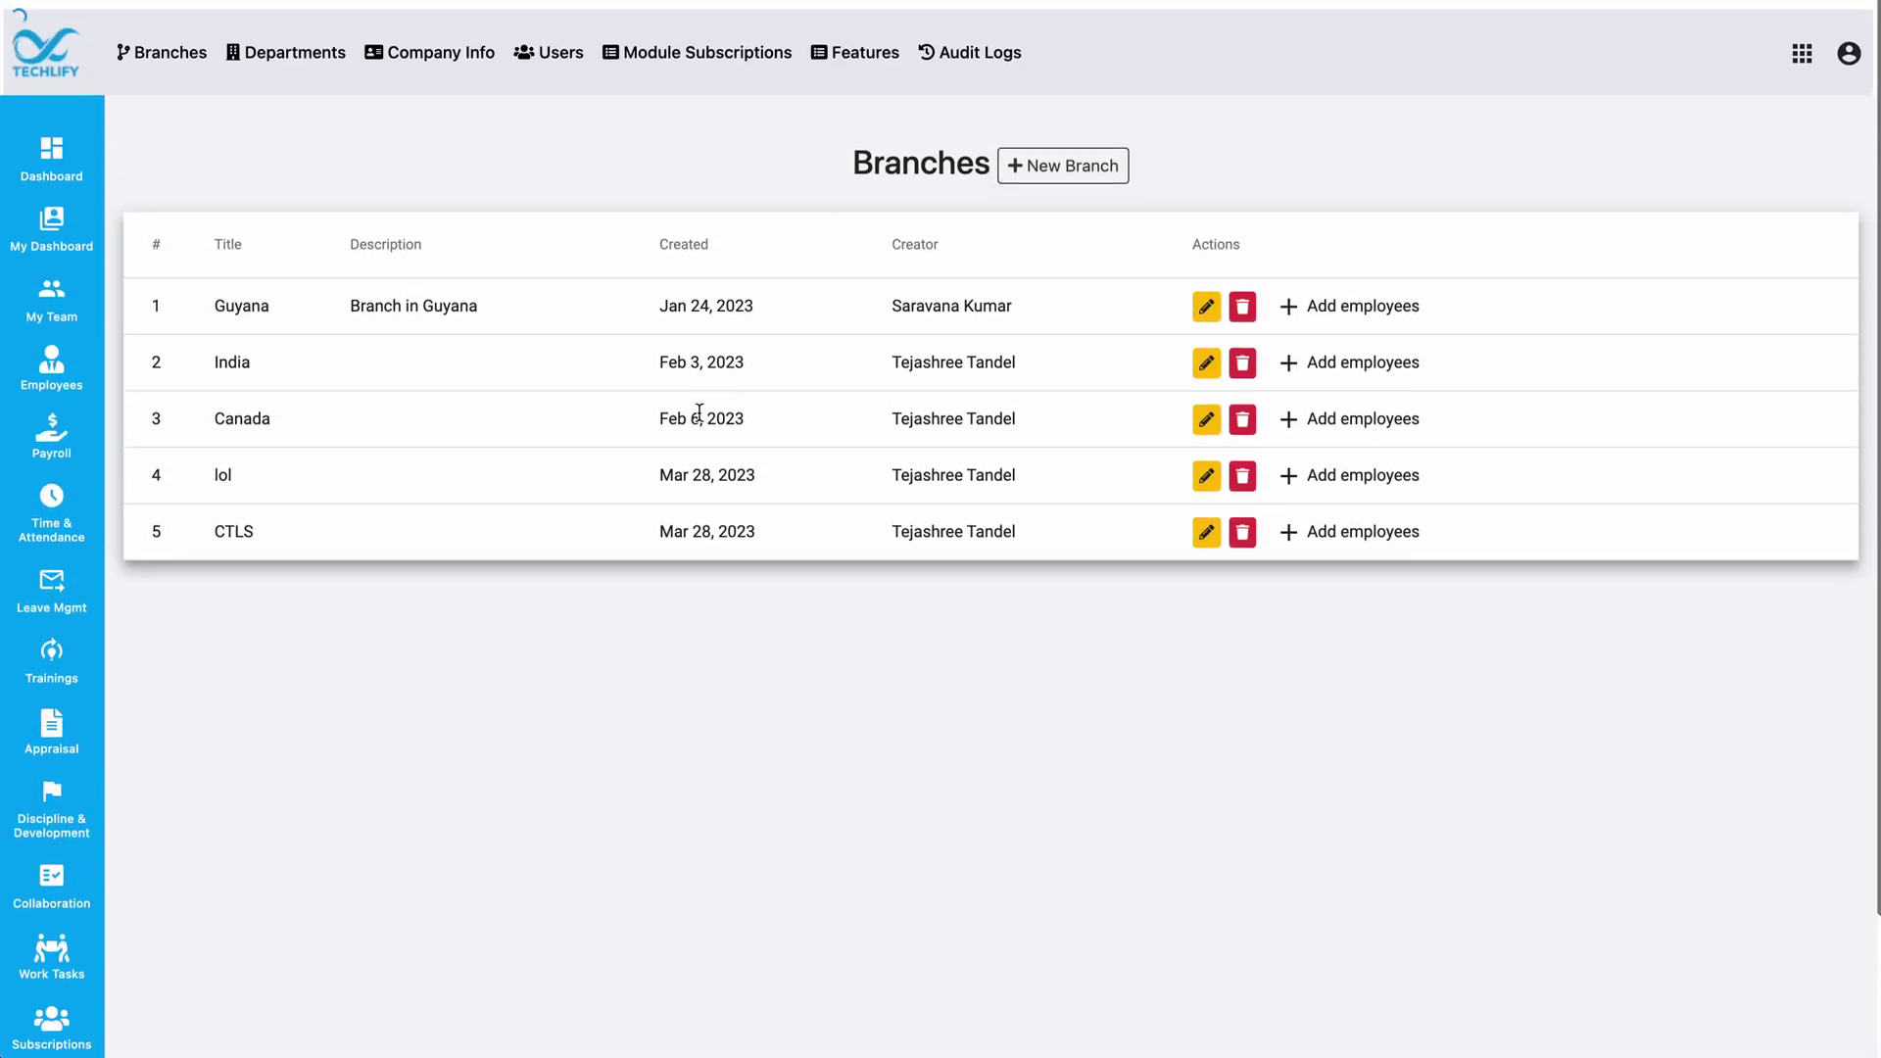
click(887, 45)
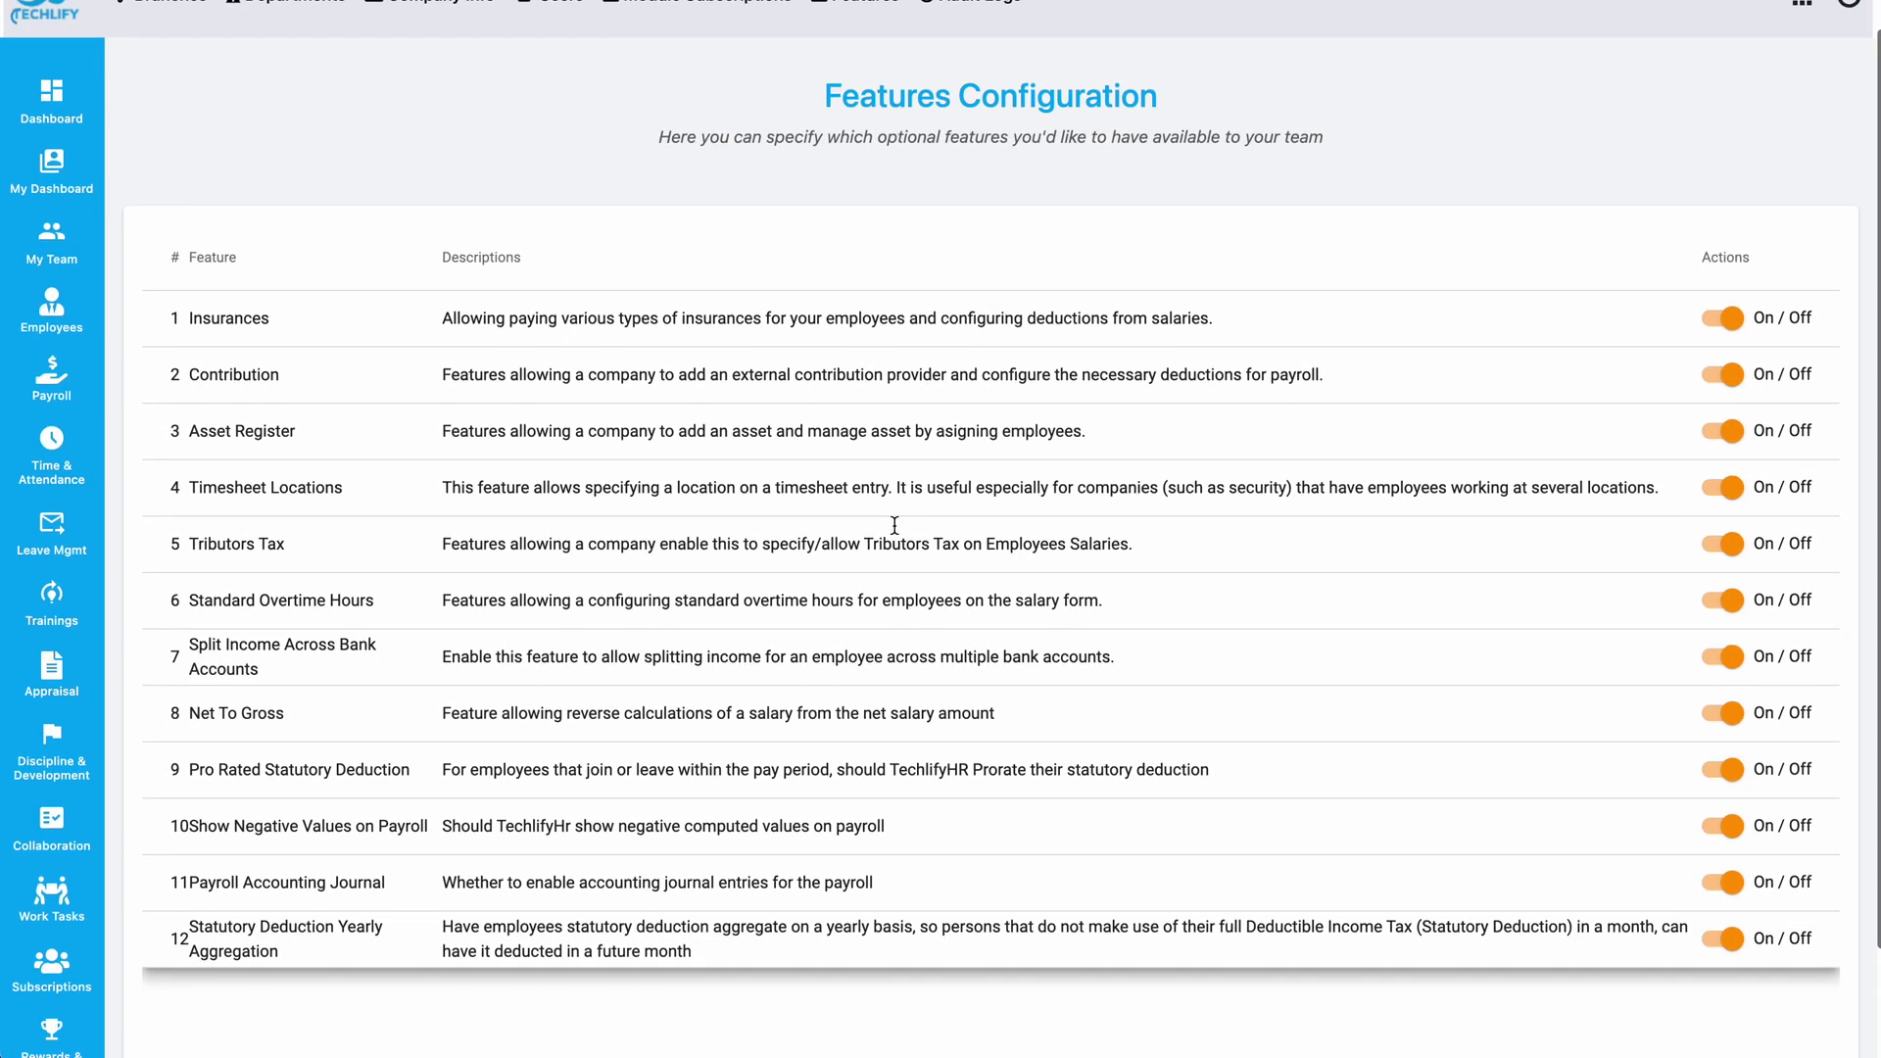
scroll(289, 745, down, 2)
drag(189, 801, 299, 840)
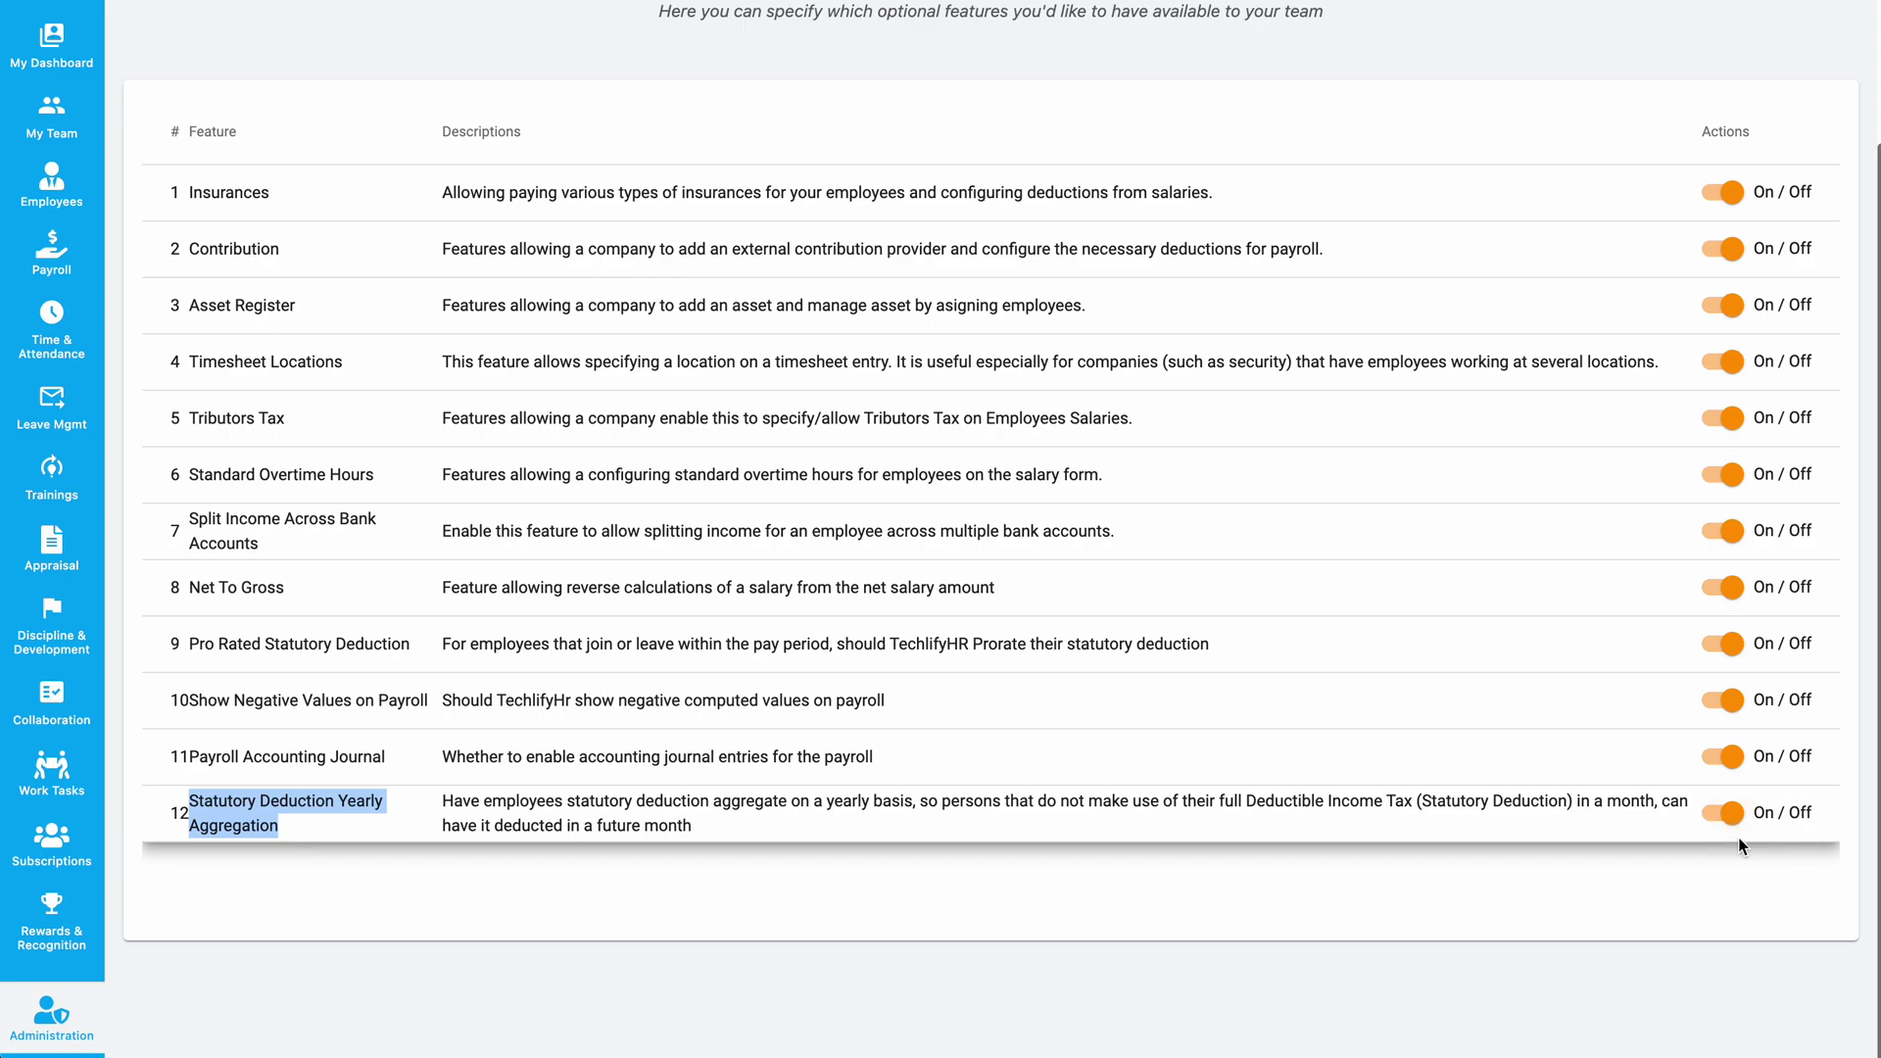
scroll(1416, 796, up, 2)
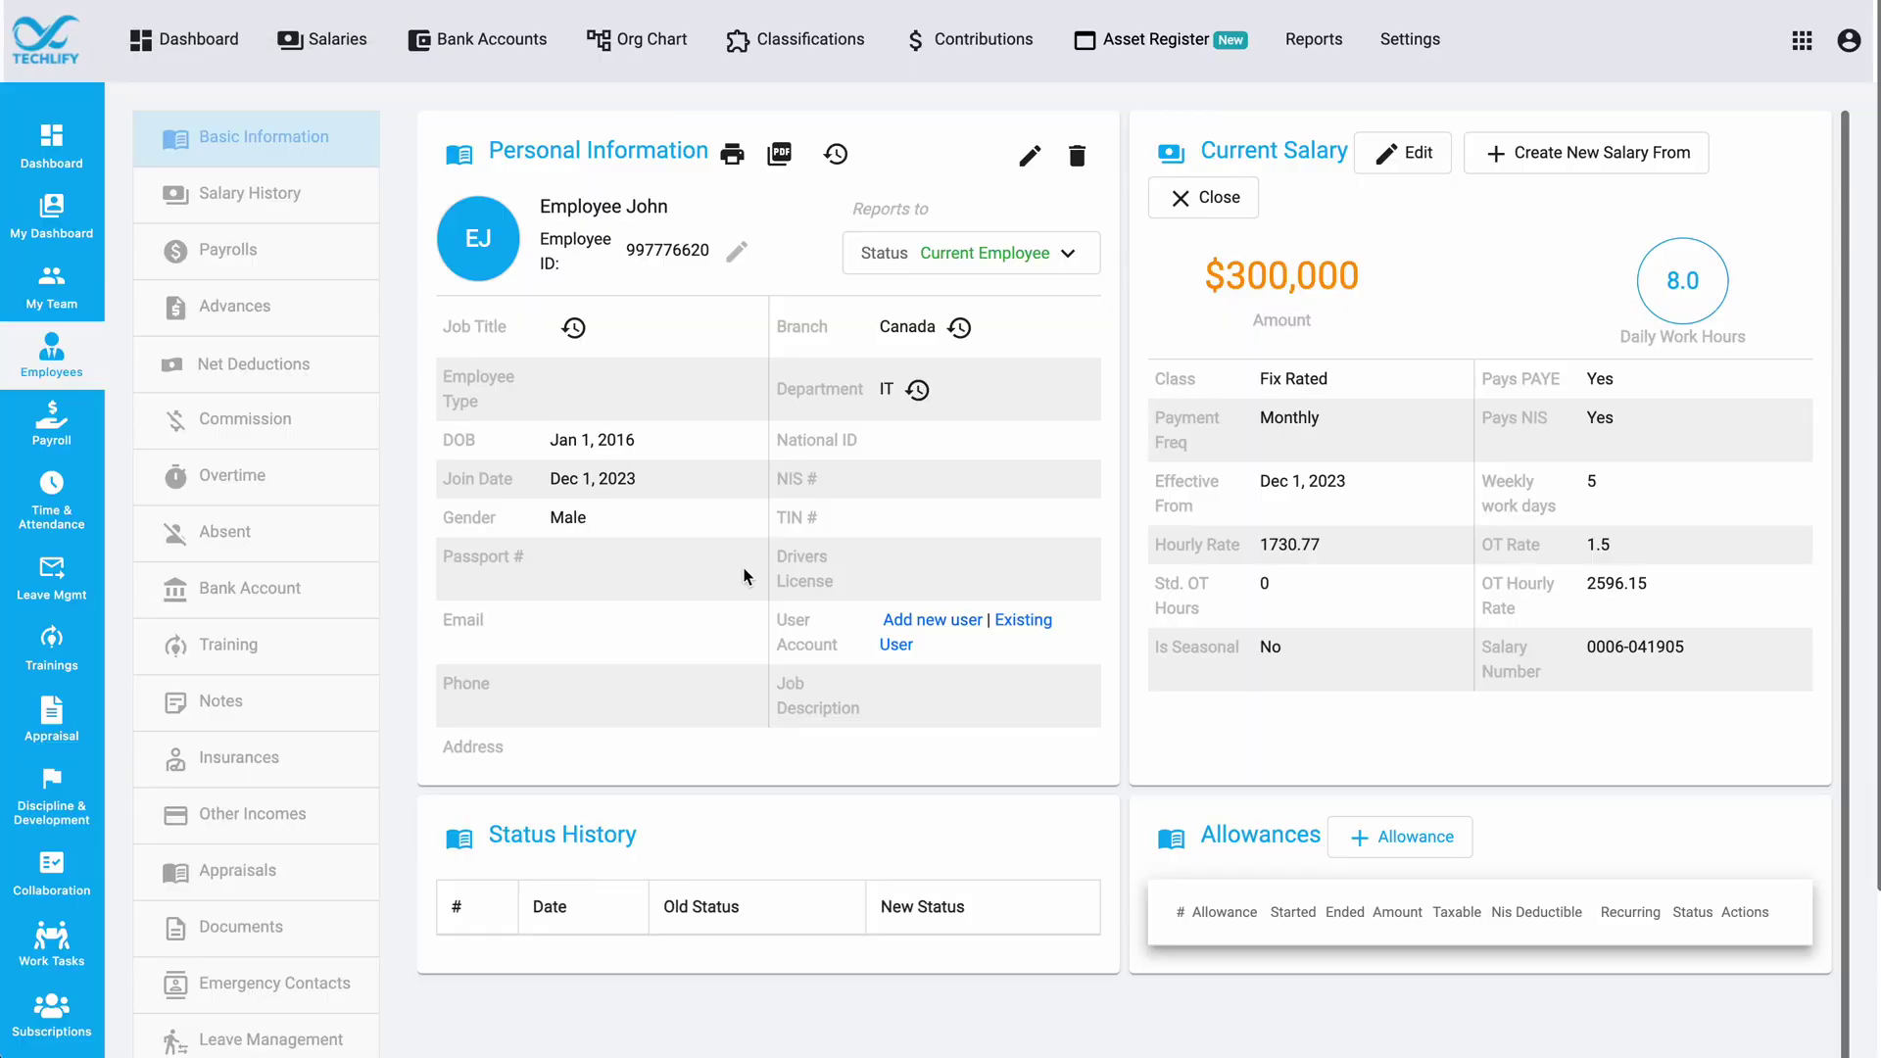
Step: Review the name and current salary amount on both Canada IT employees' profiles
triple_click(579, 213)
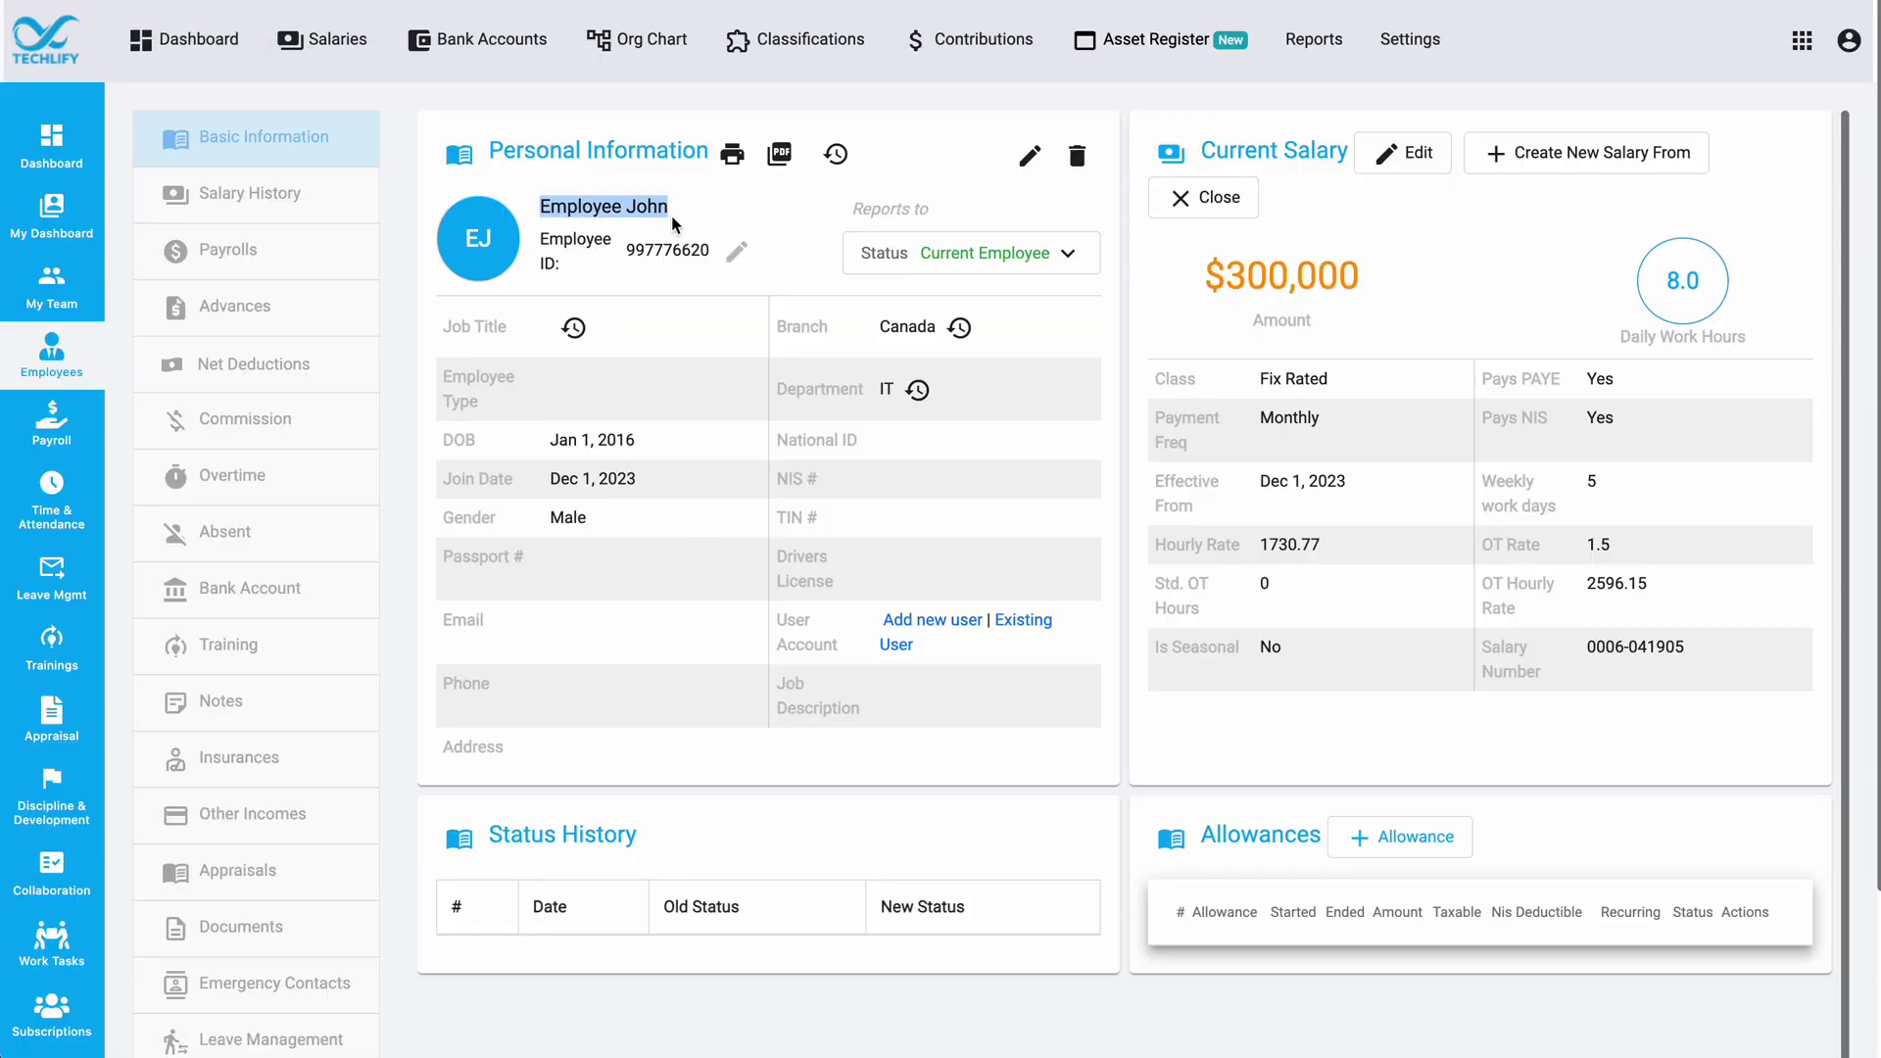
double_click(1237, 266)
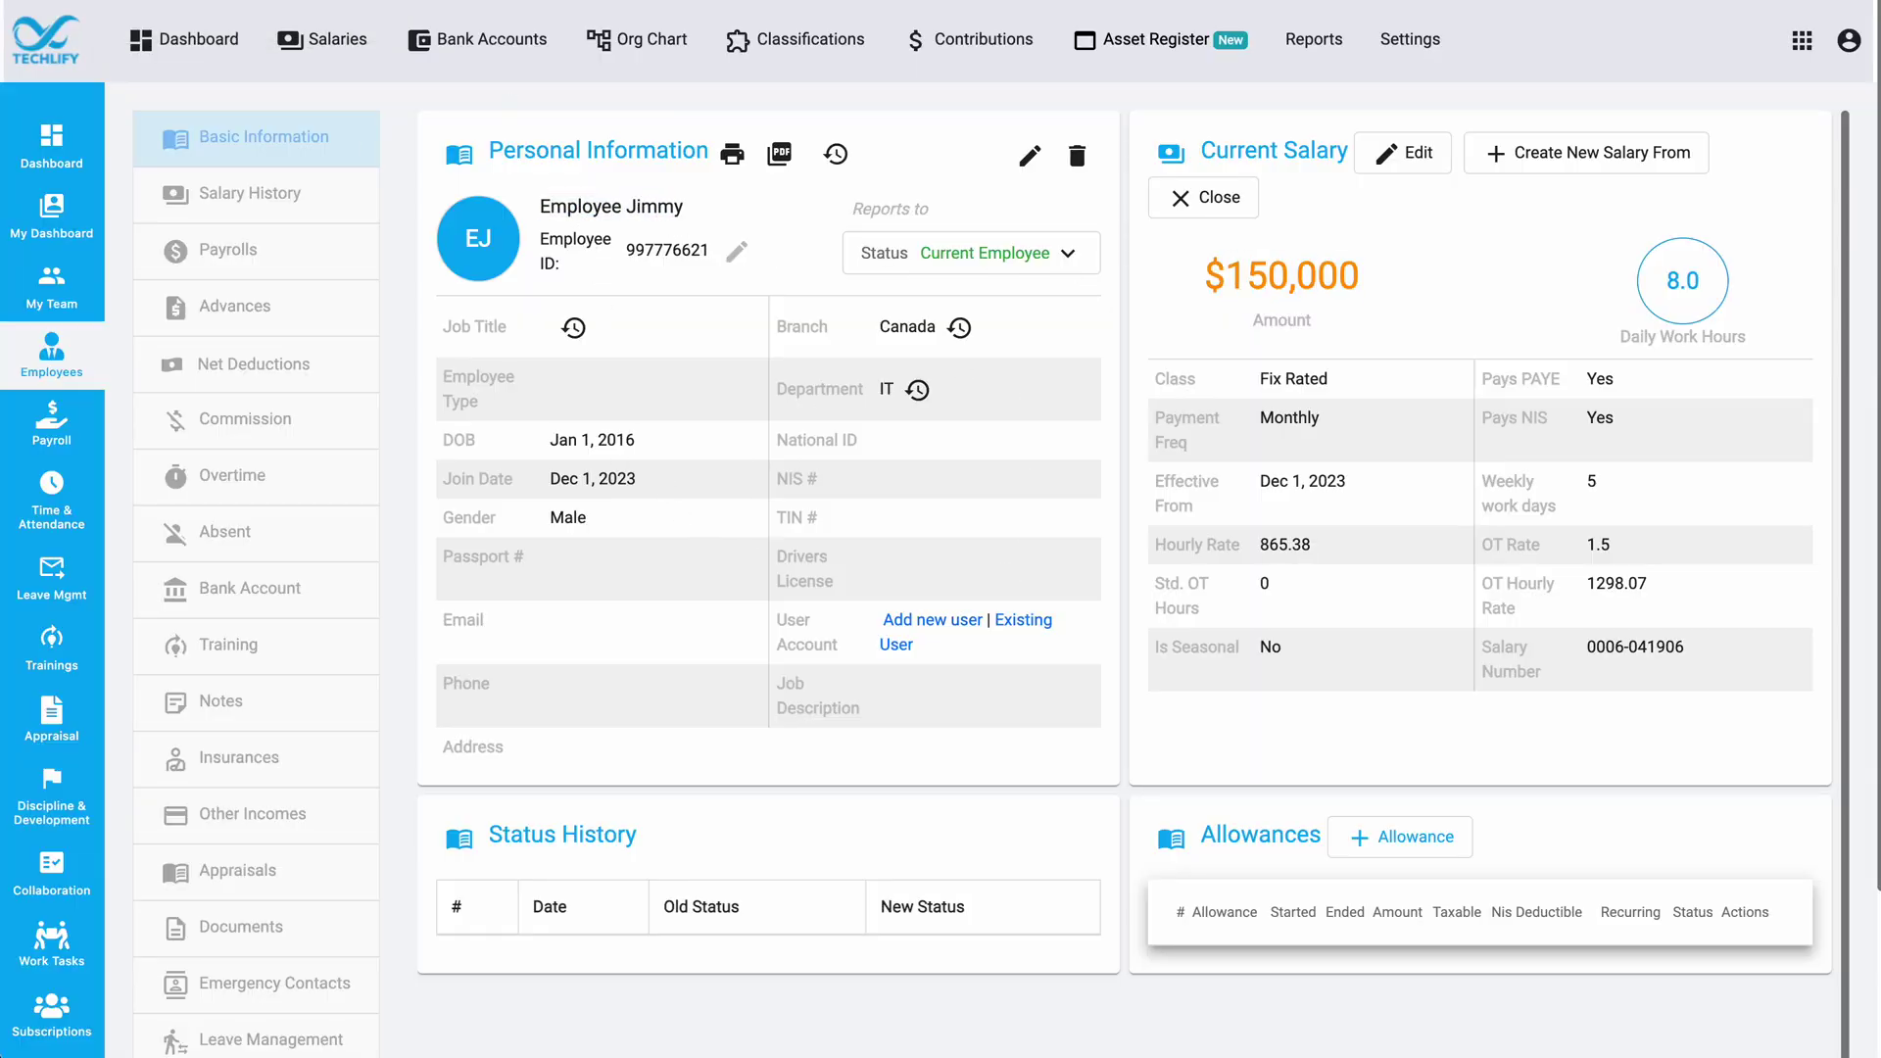
drag(539, 208, 691, 218)
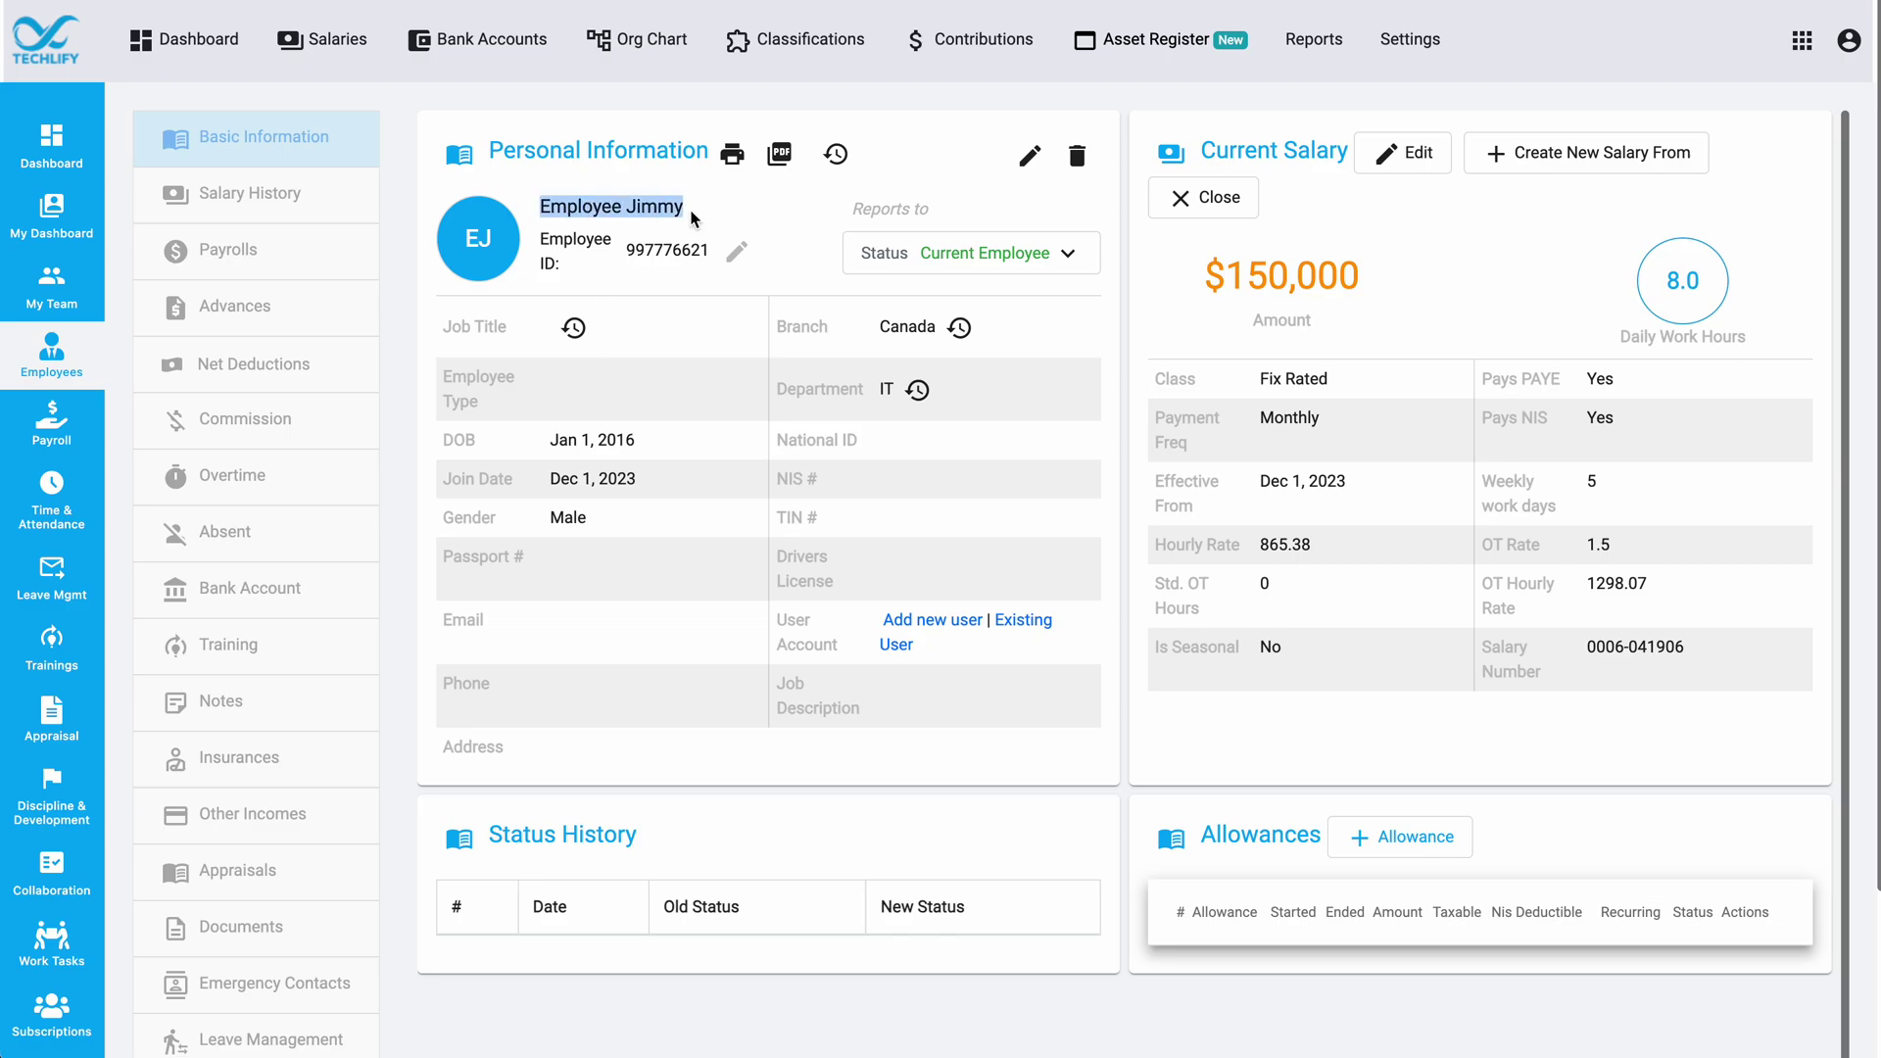
double_click(1240, 278)
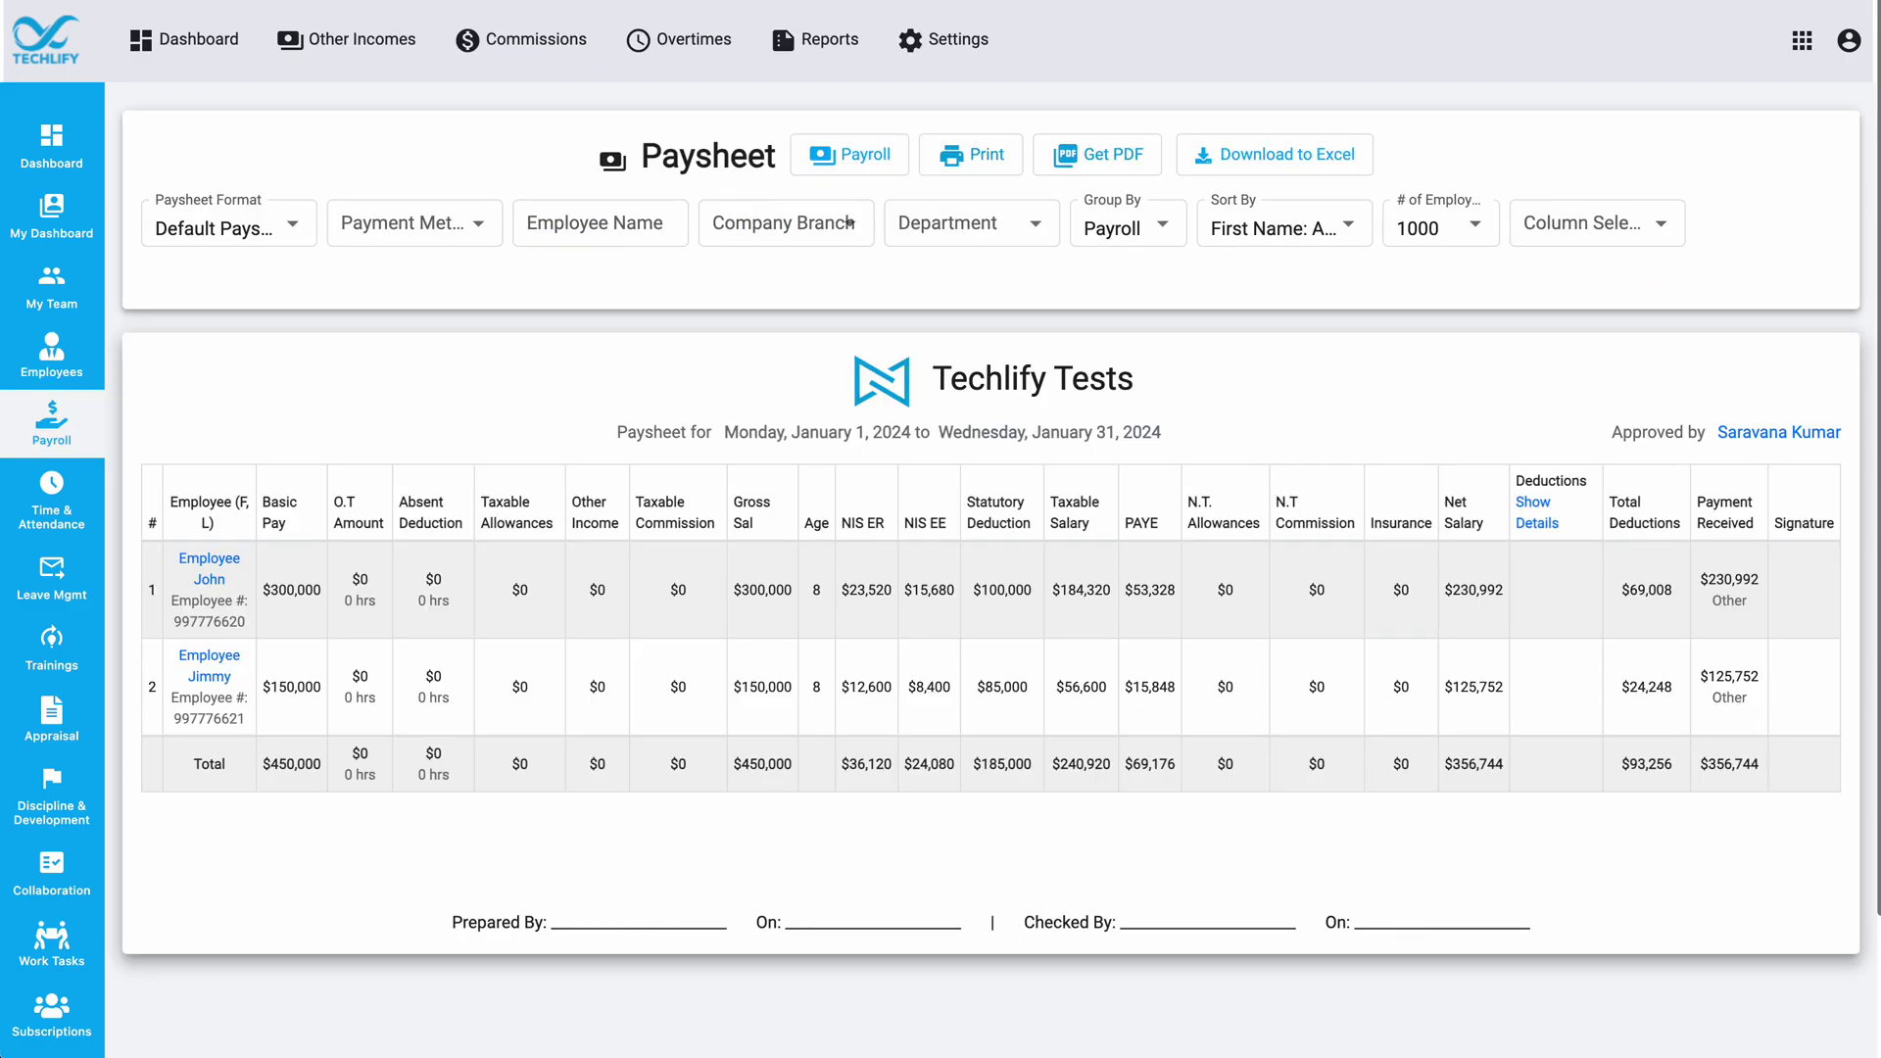
Step: Examine the basic pay and statutory deduction of both employees on the January 2024 paysheet
triple_click(1317, 446)
click(1316, 445)
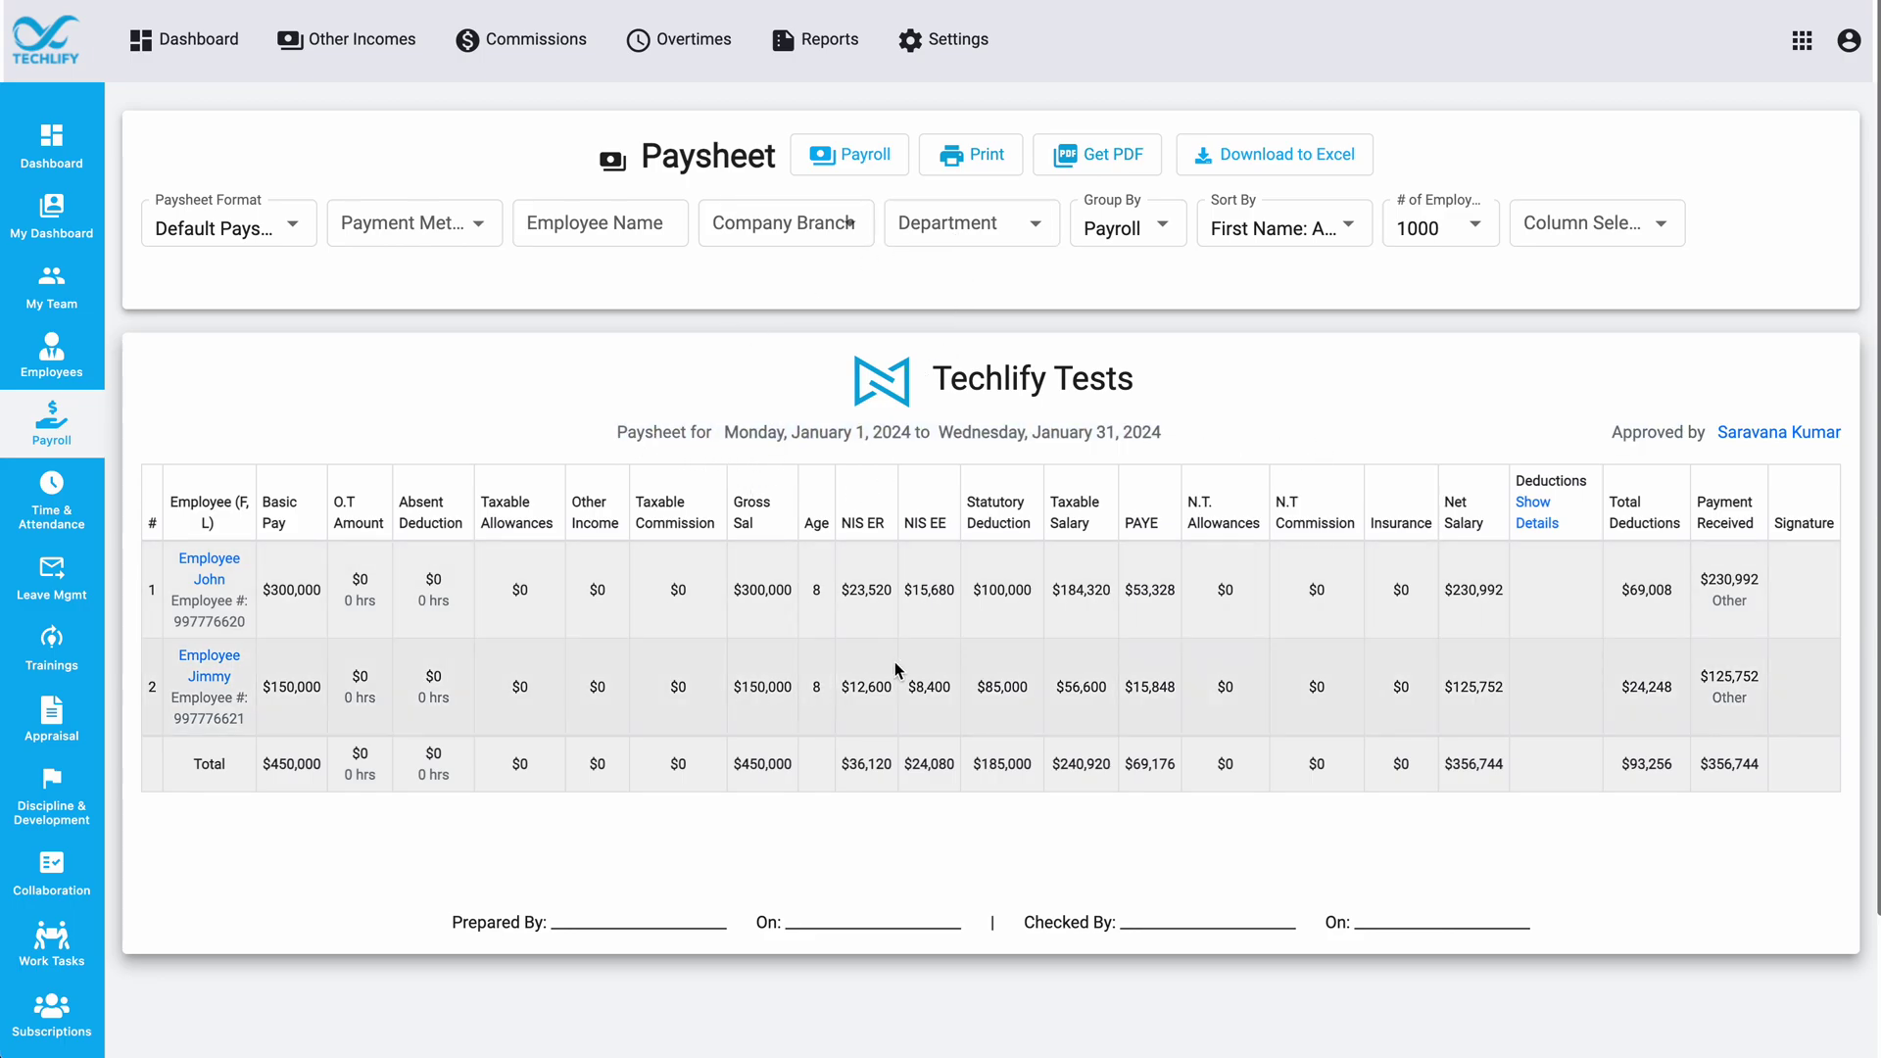
double_click(311, 590)
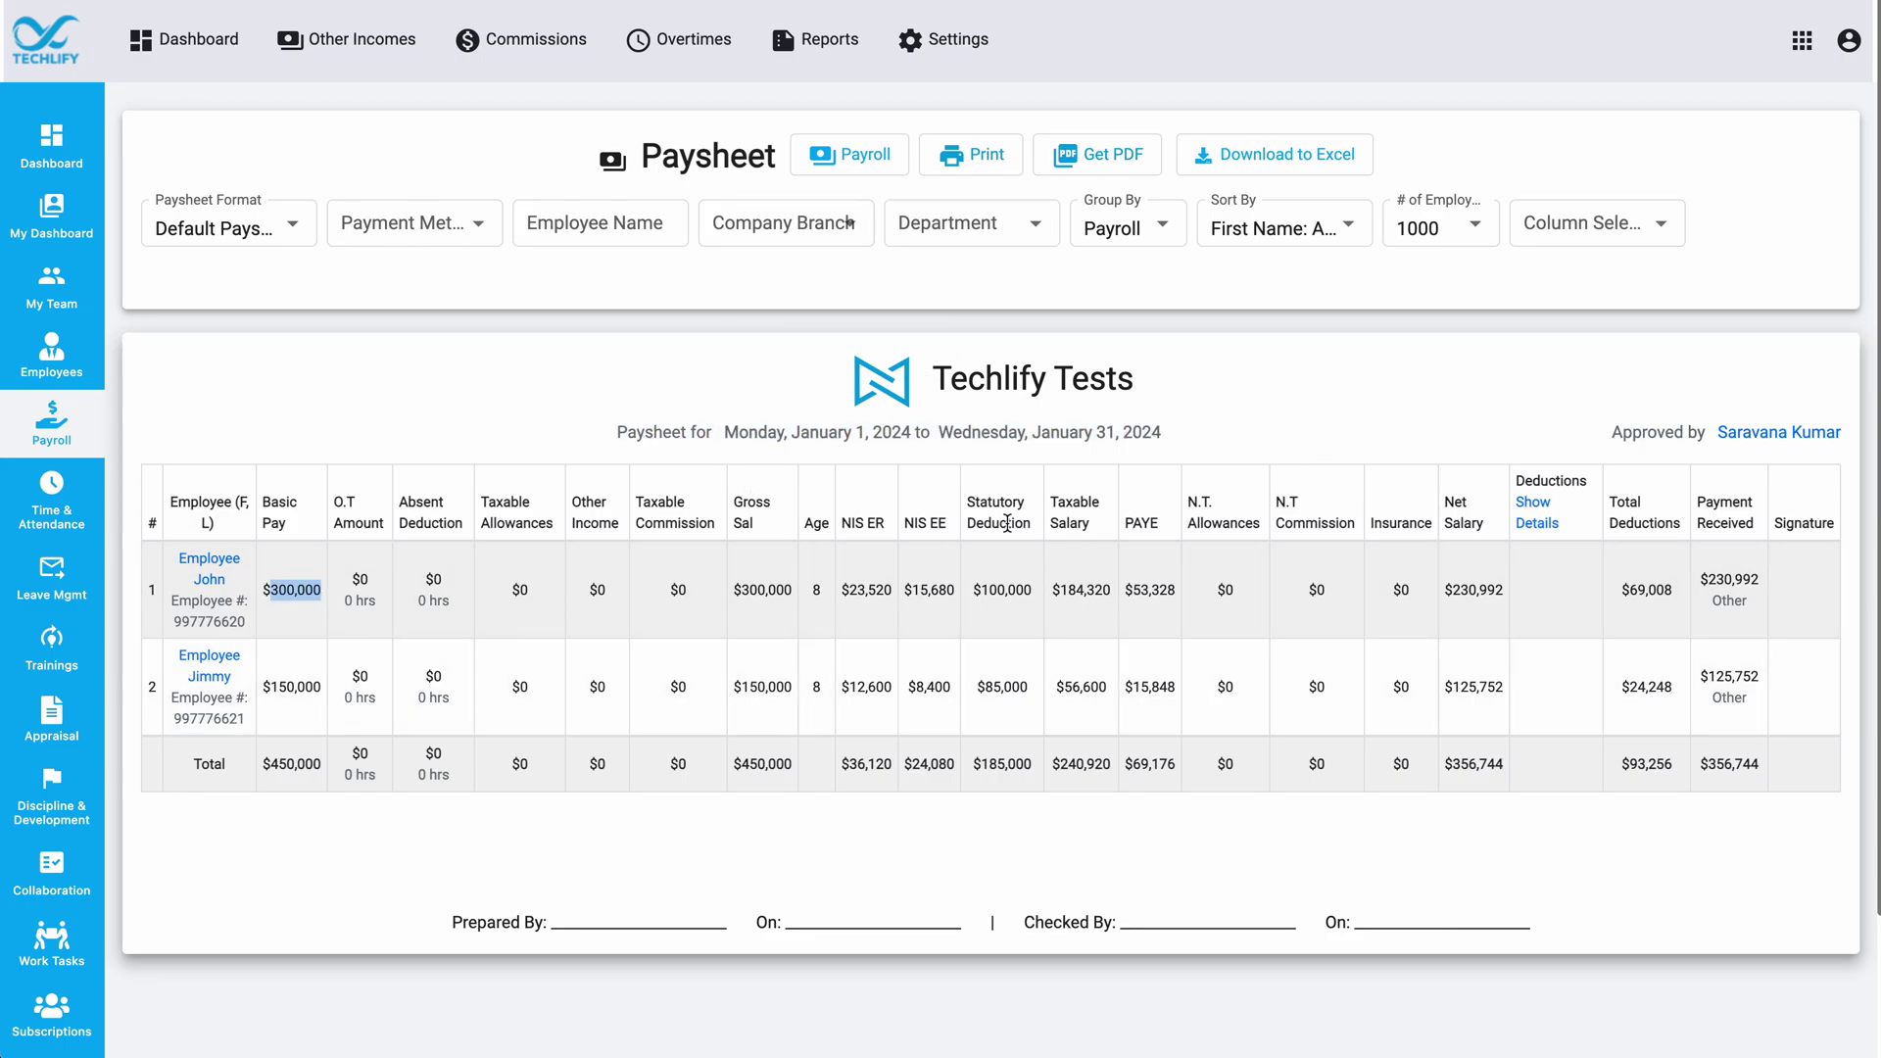
double_click(989, 590)
click(287, 590)
double_click(287, 589)
double_click(294, 687)
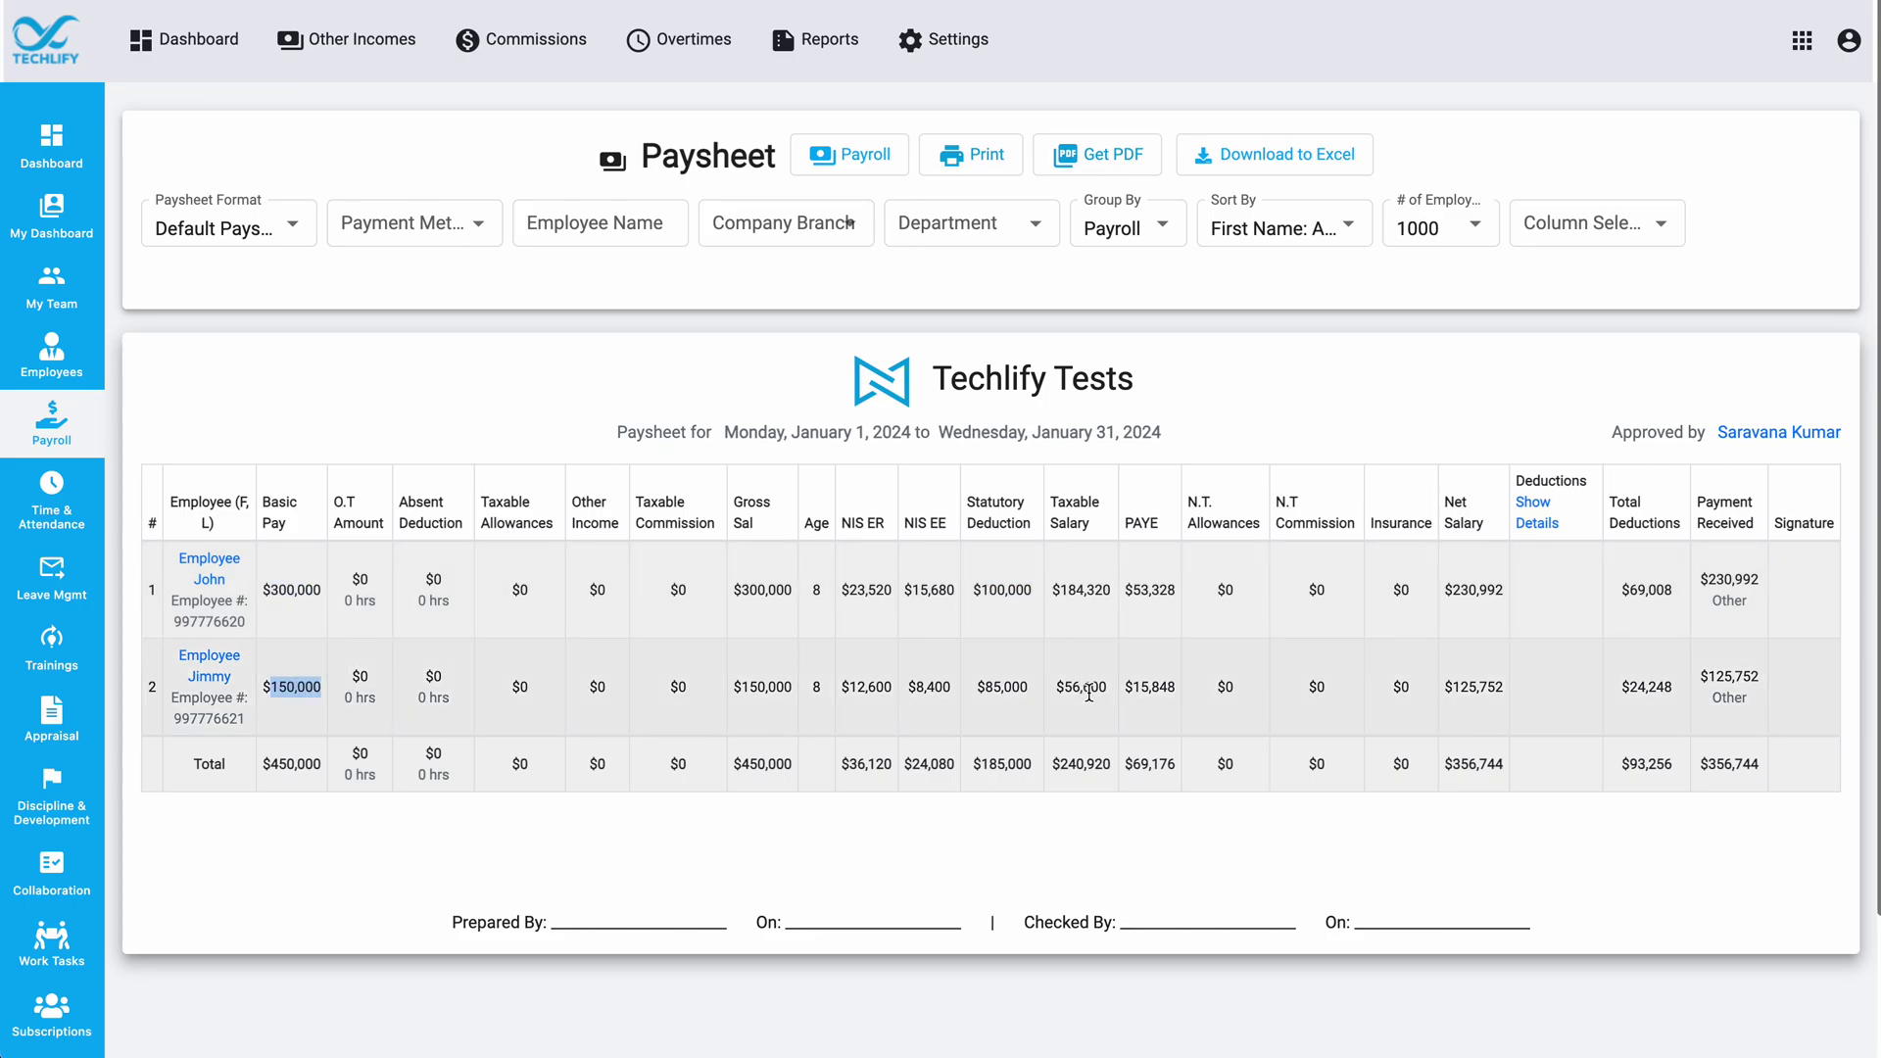
double_click(999, 687)
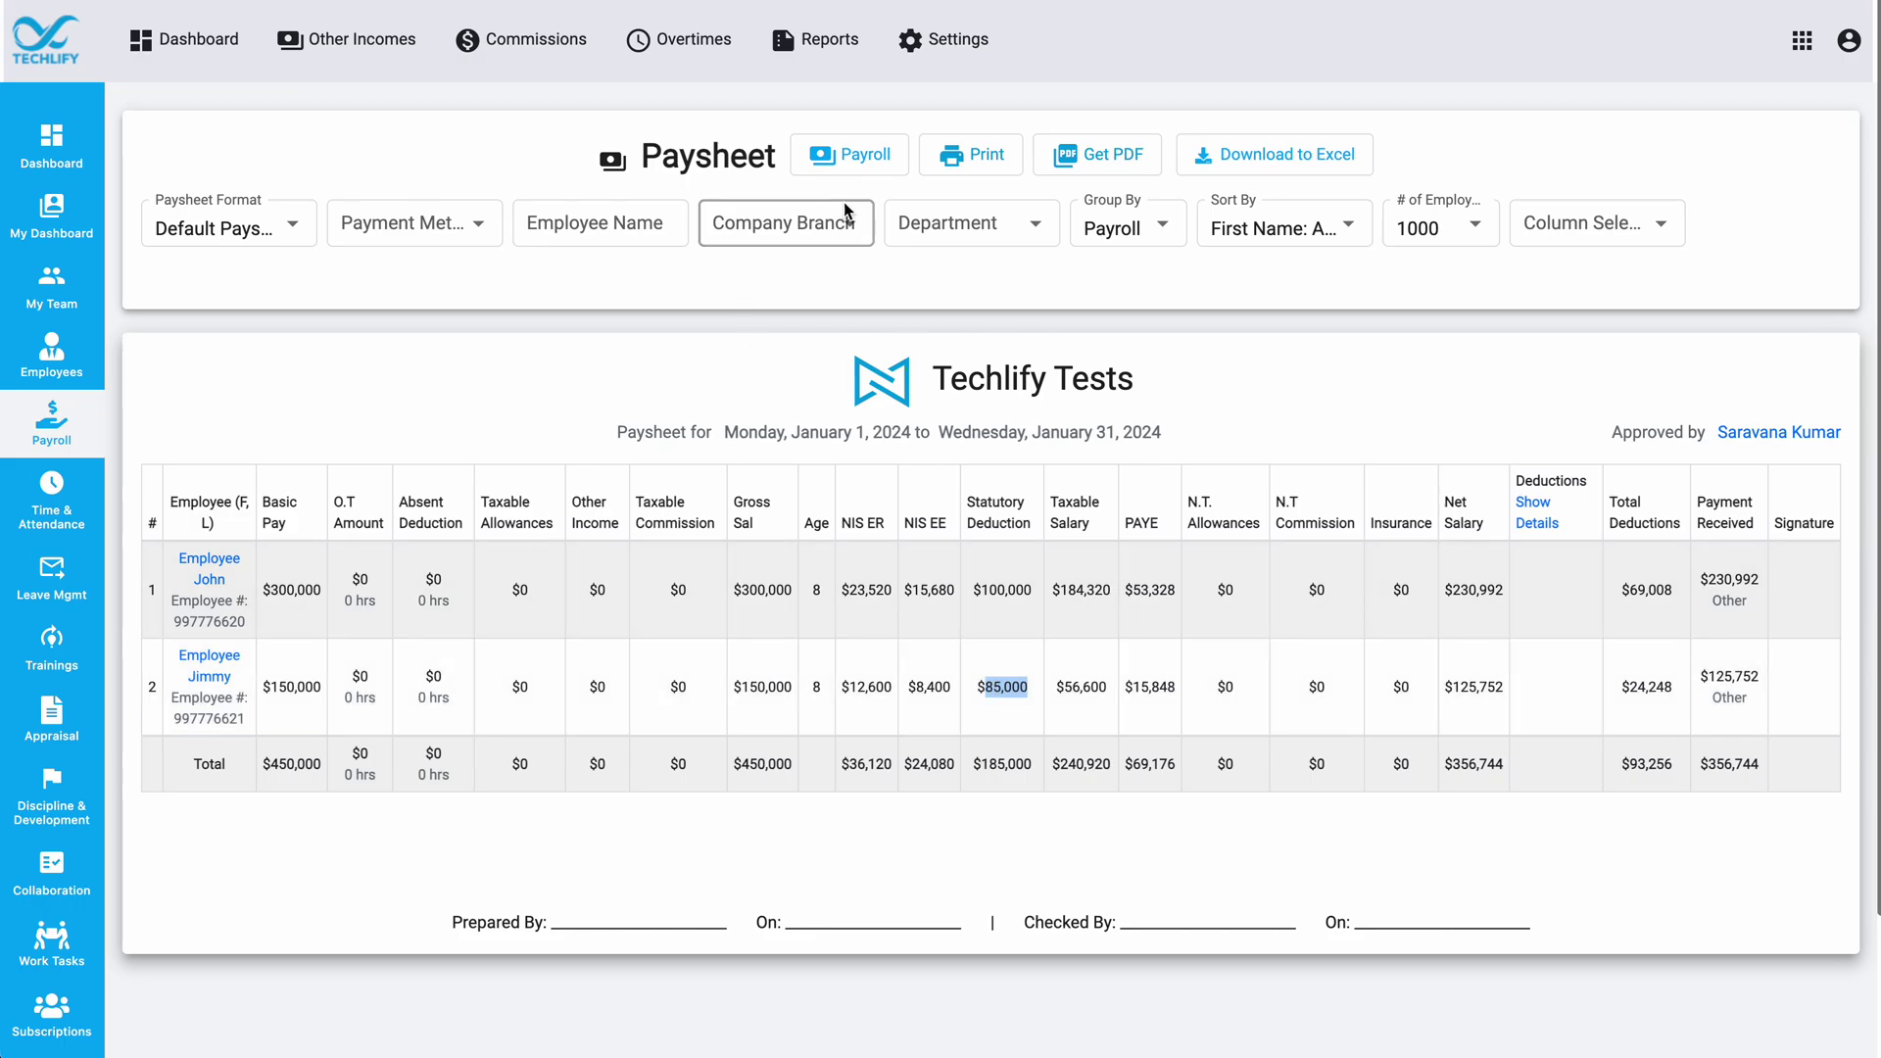
Step: Open the January payroll's details and check which tax configuration it uses
click(850, 154)
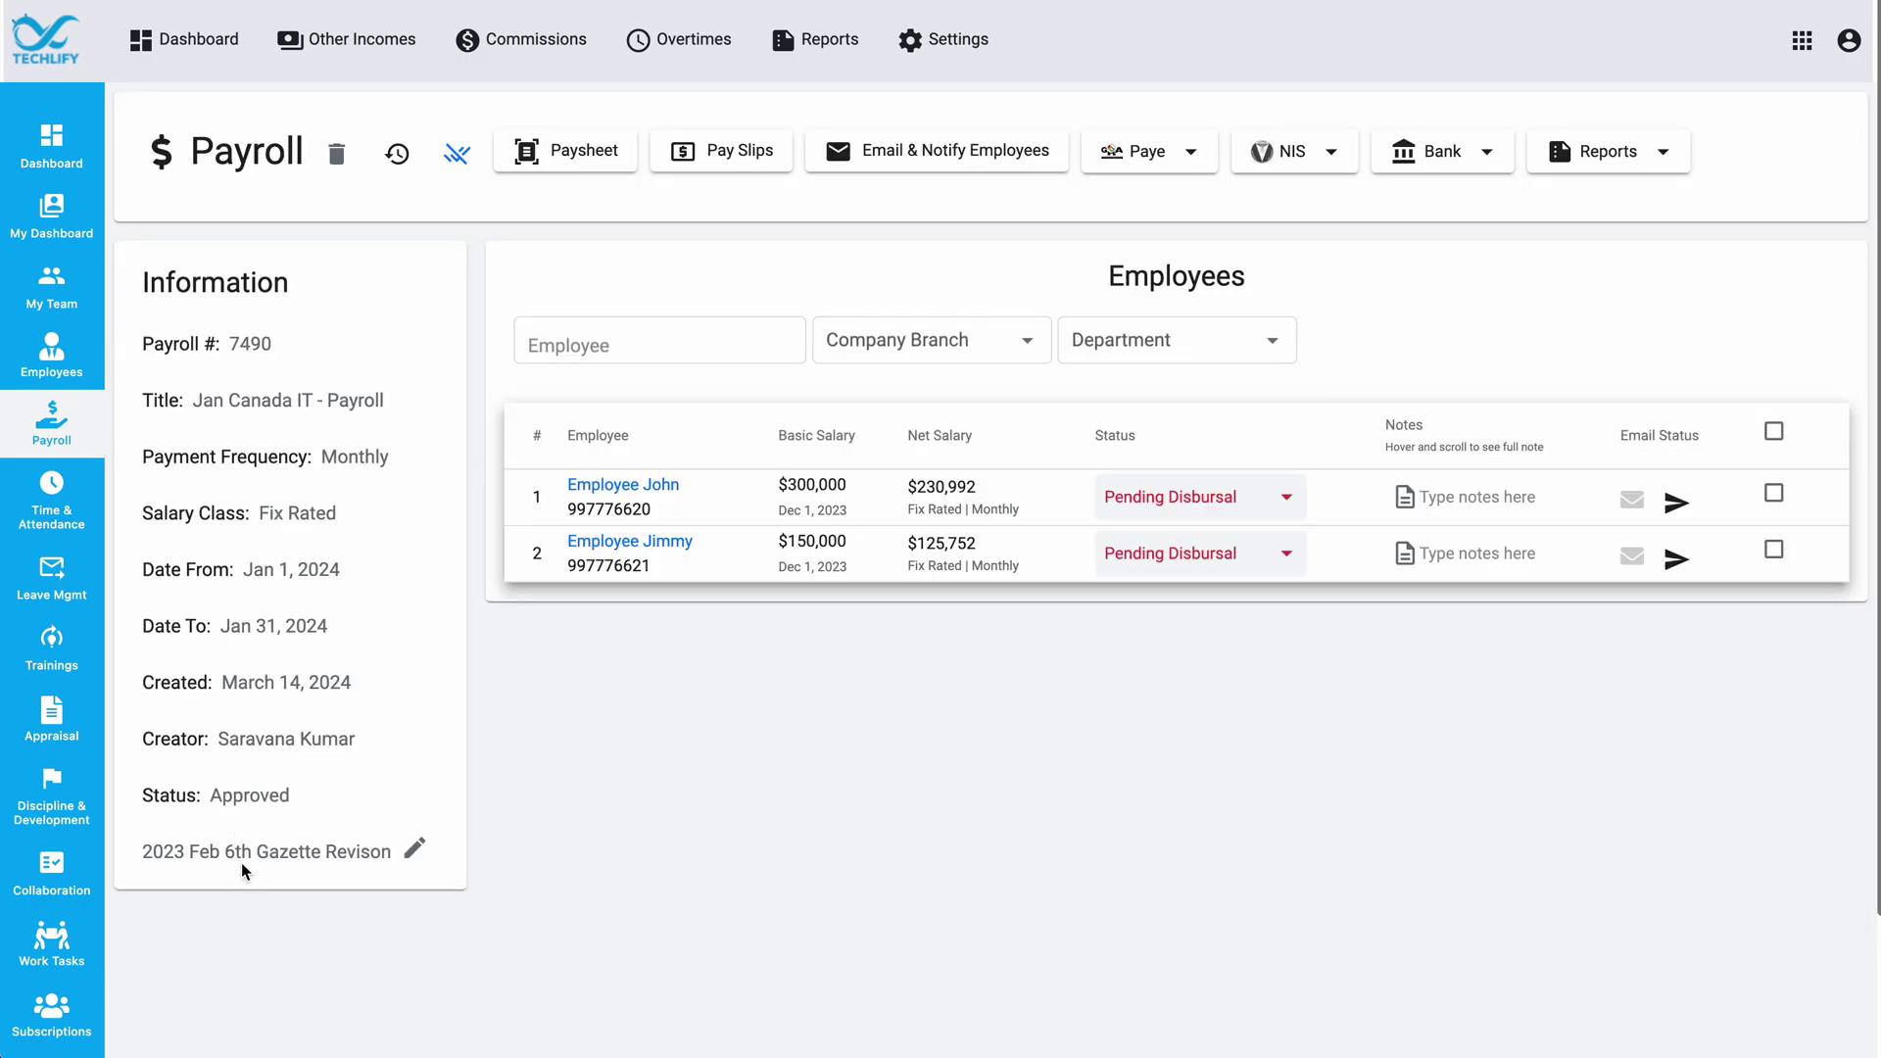
triple_click(154, 856)
click(567, 830)
Step: Reopen the January paysheet to look through its selectable columns and check the first employee's PAYE amount
click(595, 173)
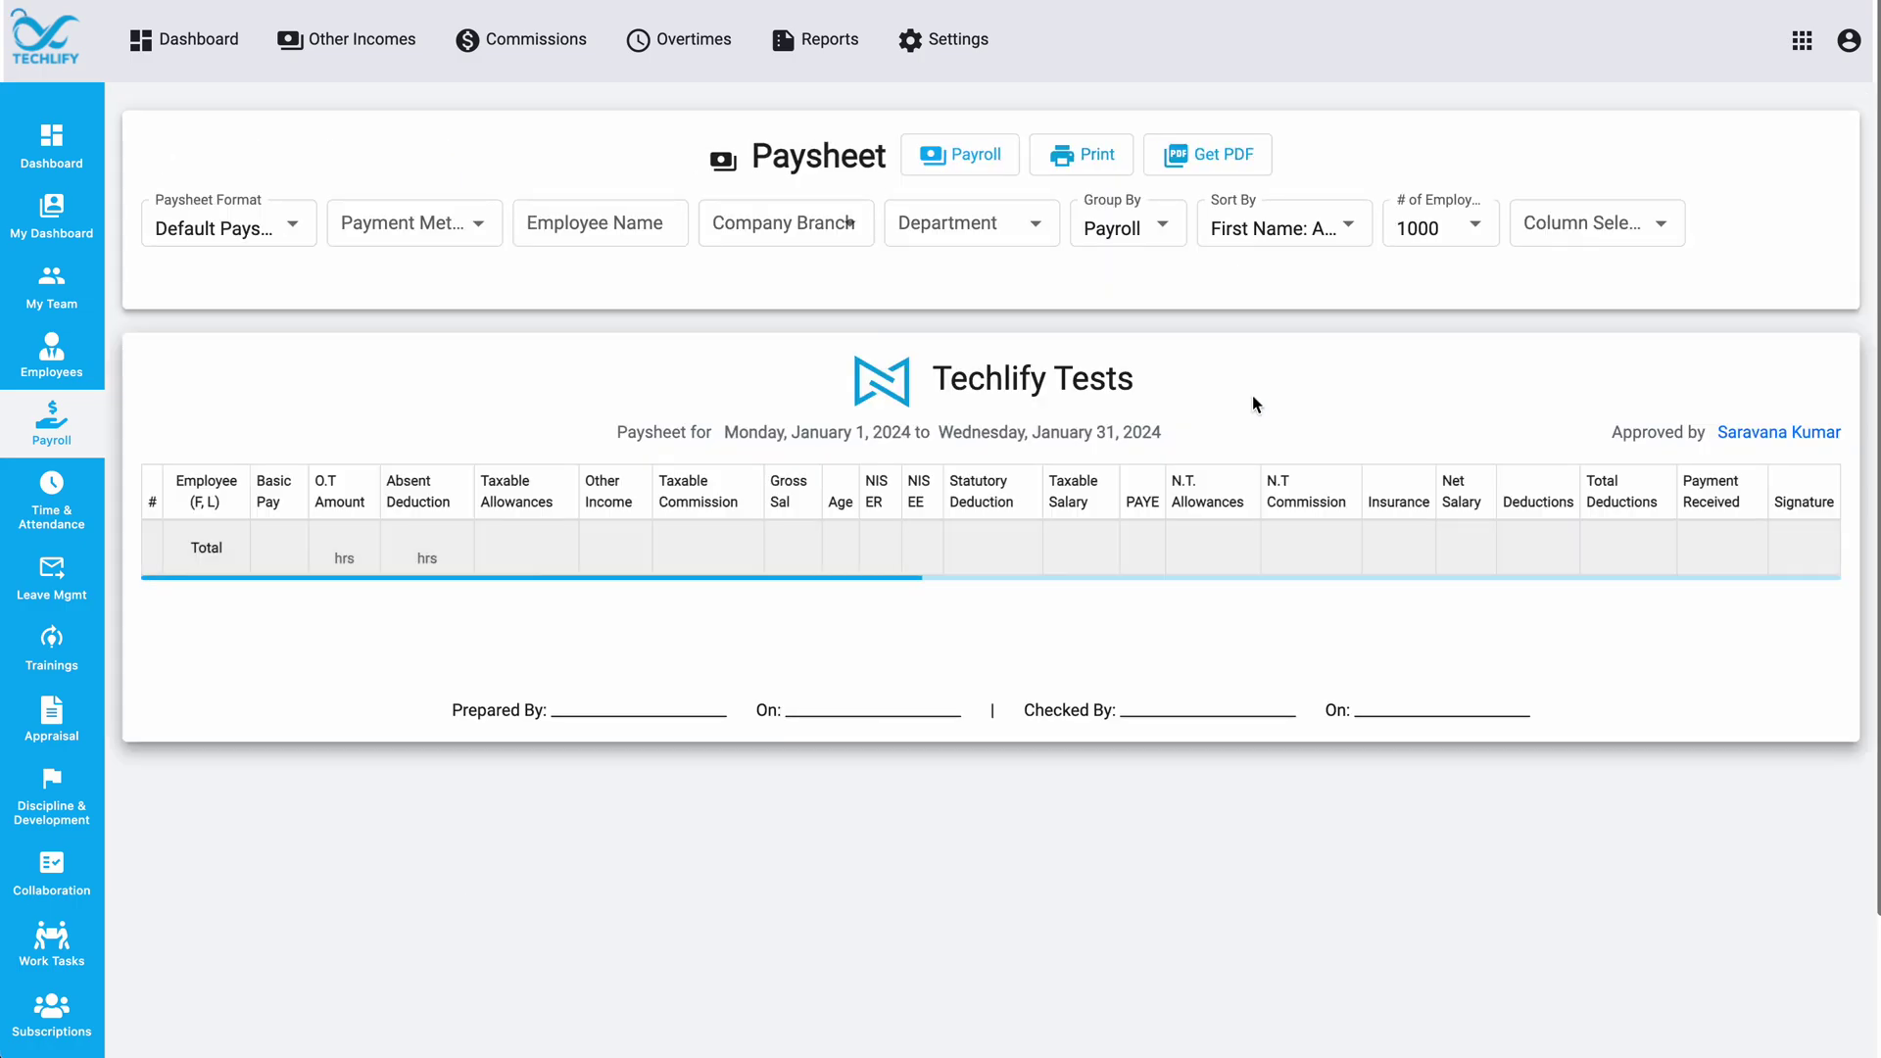
click(1621, 224)
scroll(1599, 431, down, 5)
scroll(1599, 431, down, 6)
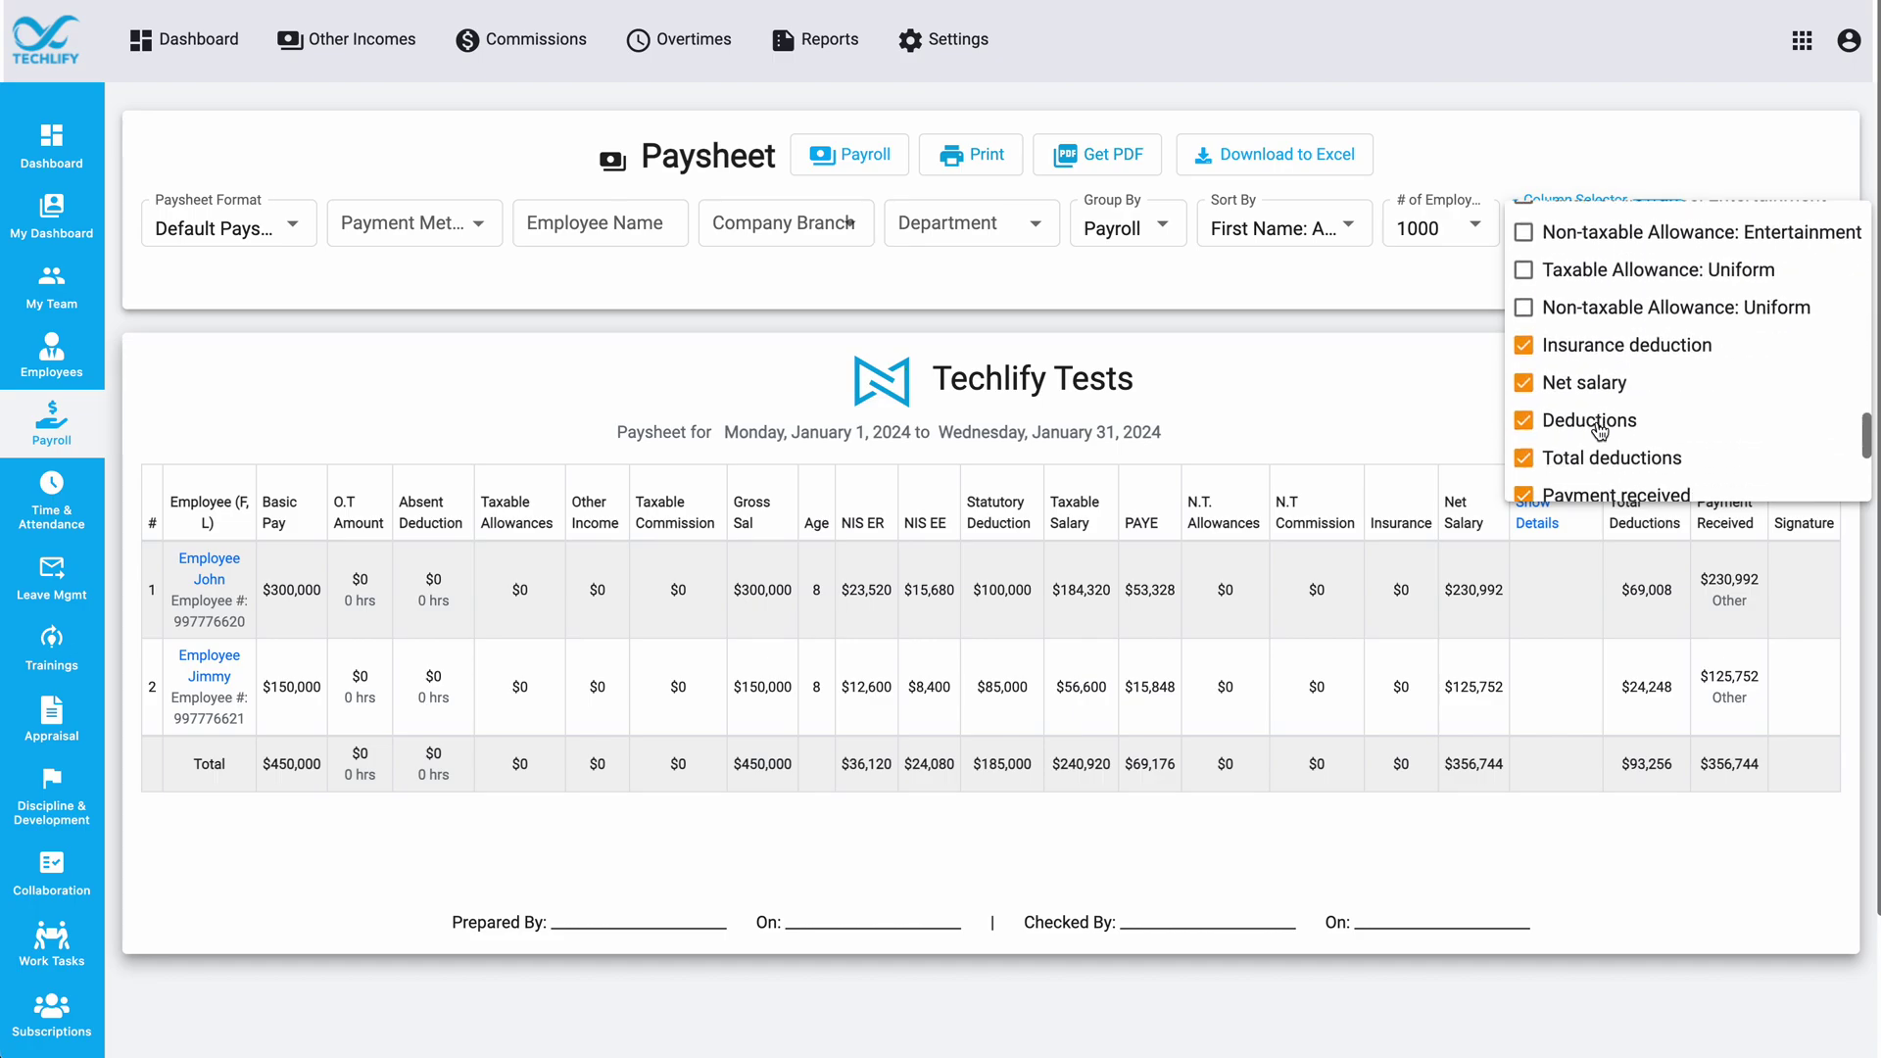
scroll(1599, 431, down, 3)
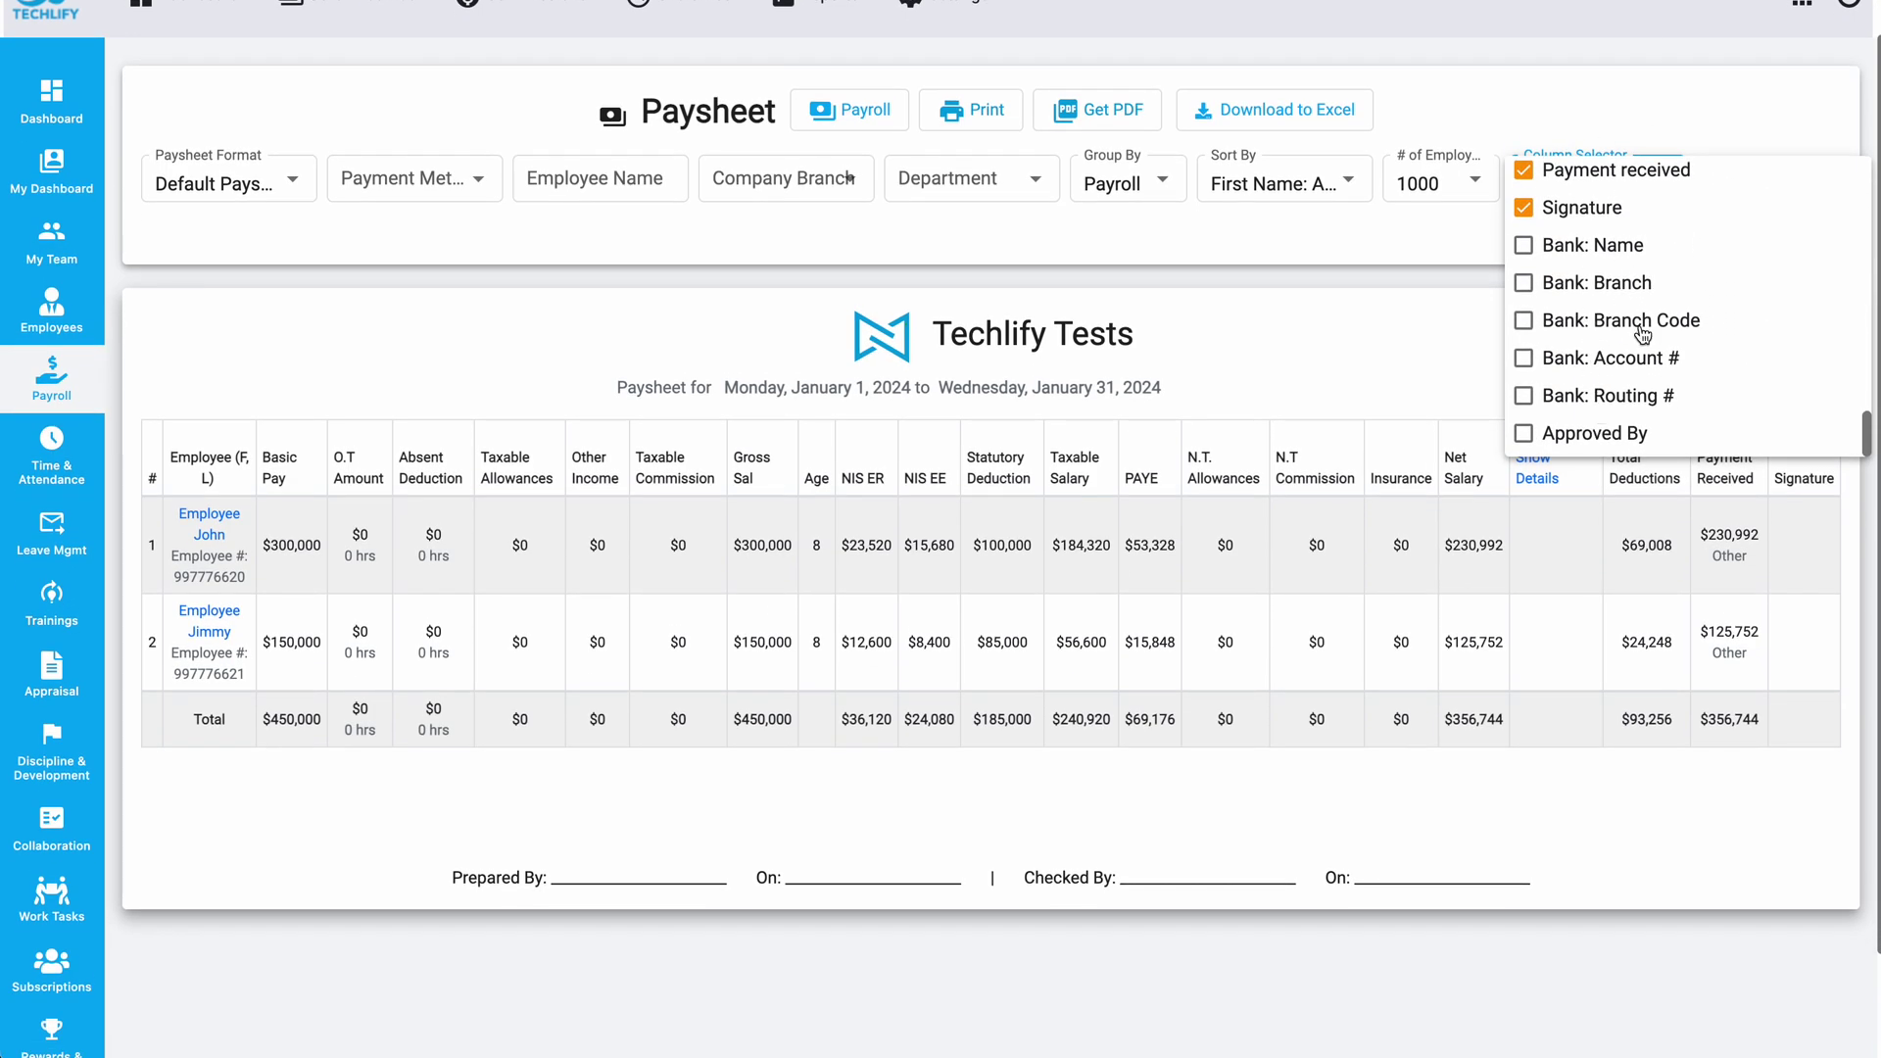
scroll(1643, 333, up, 4)
scroll(1642, 333, up, 2)
click(1308, 366)
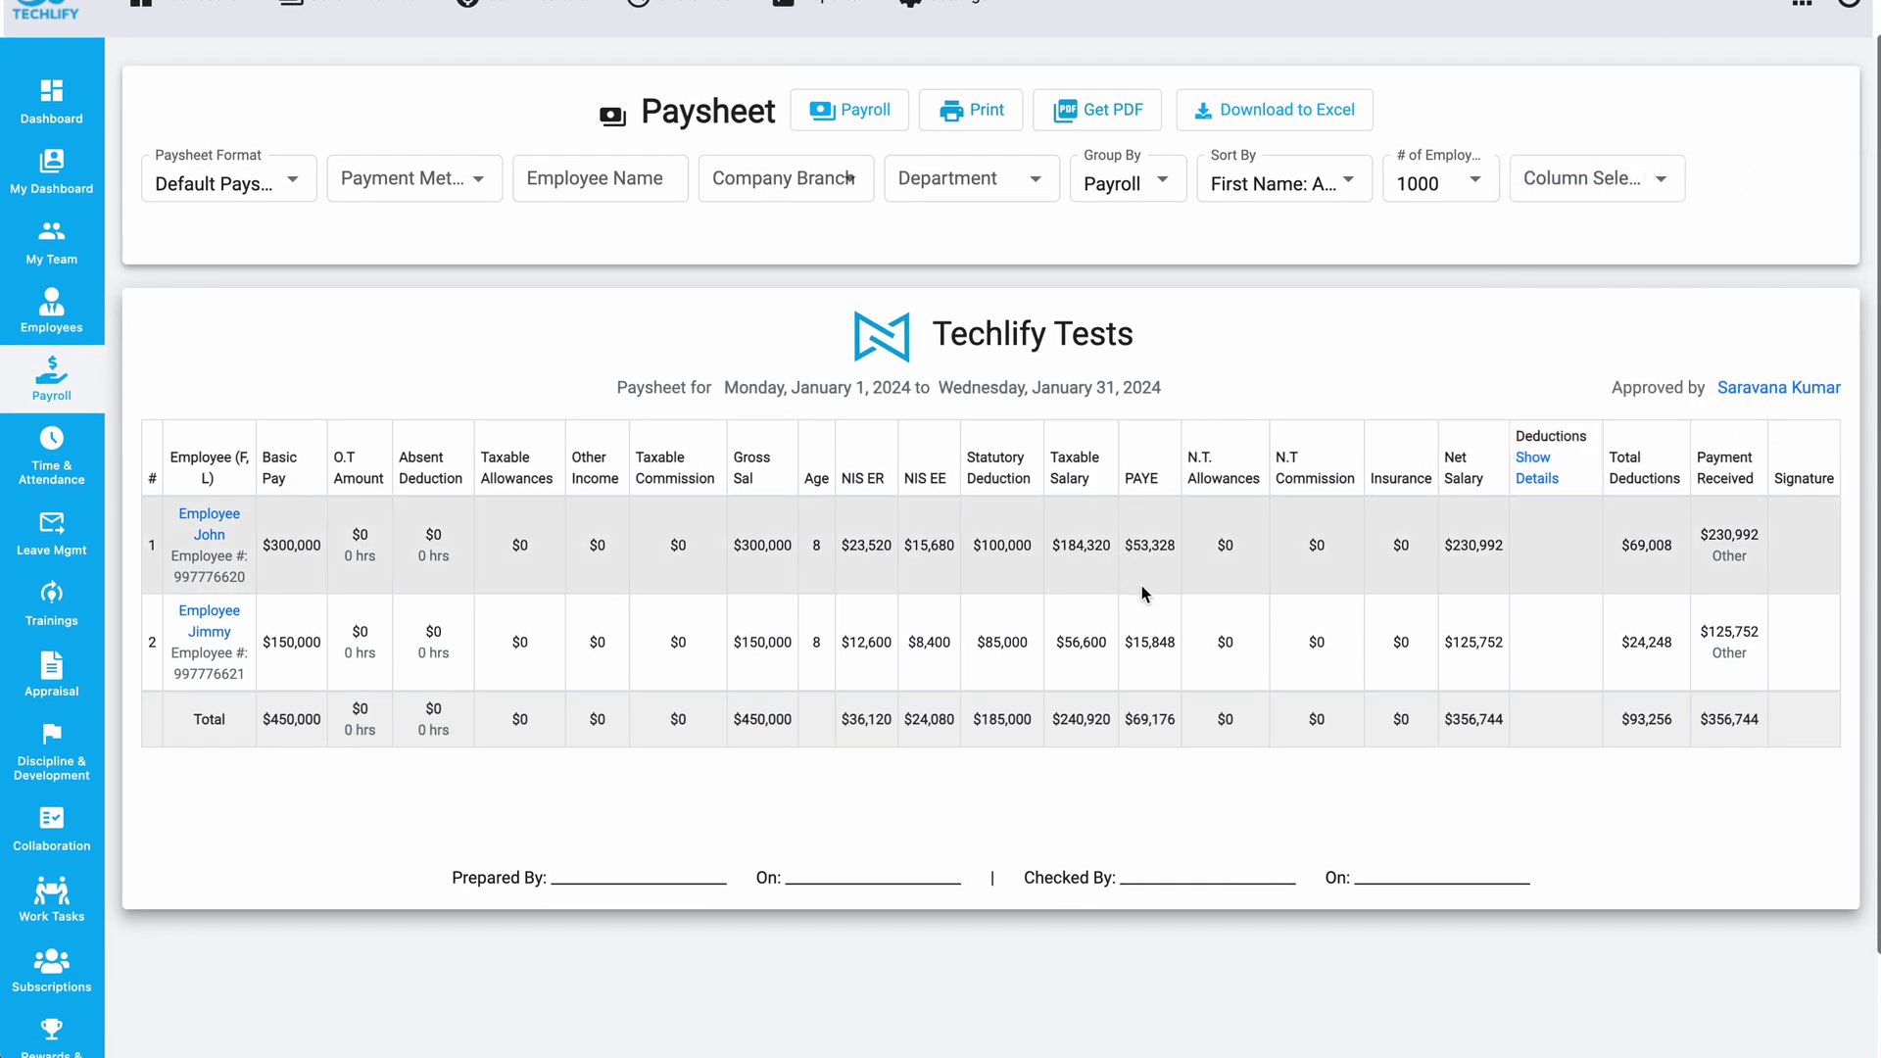
drag(1175, 545, 1137, 553)
scroll(1160, 554, up, 1)
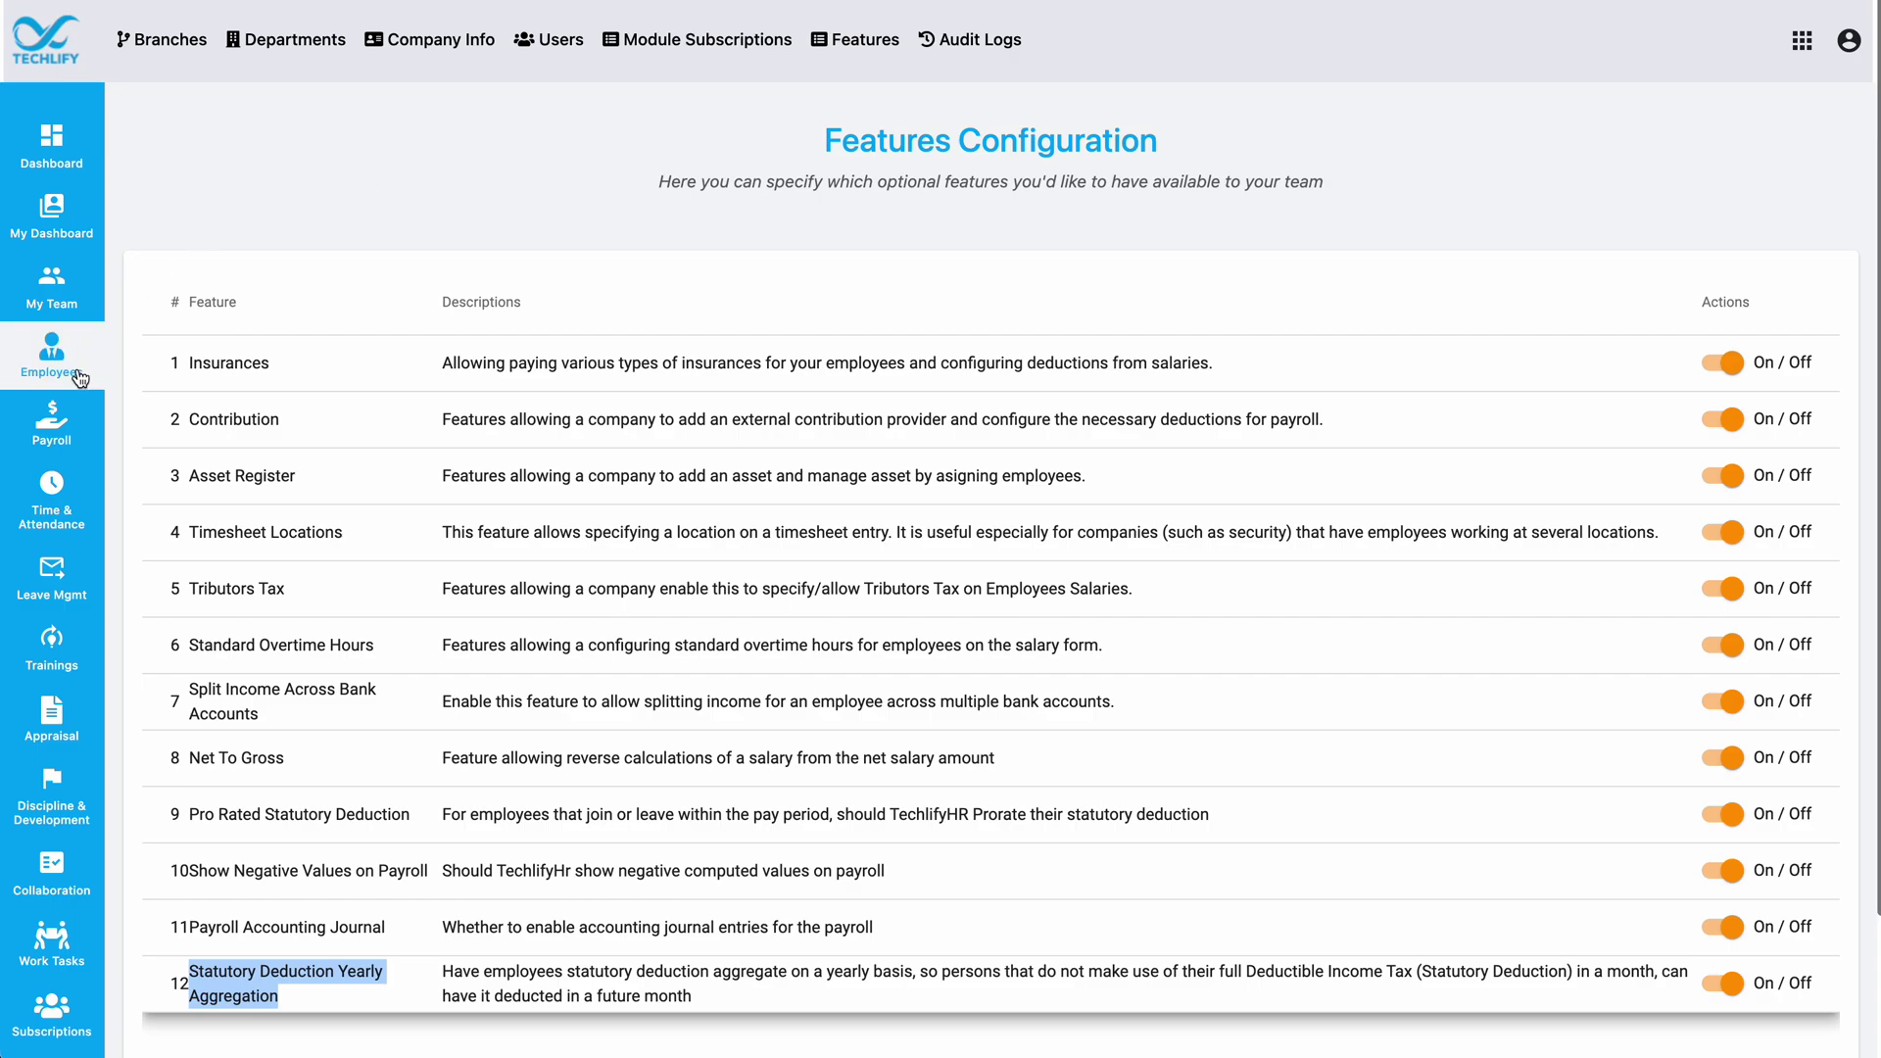
Step: Start a new fixed-rated monthly payroll for the Canada branch and IT department, and review the selected employees
click(42, 441)
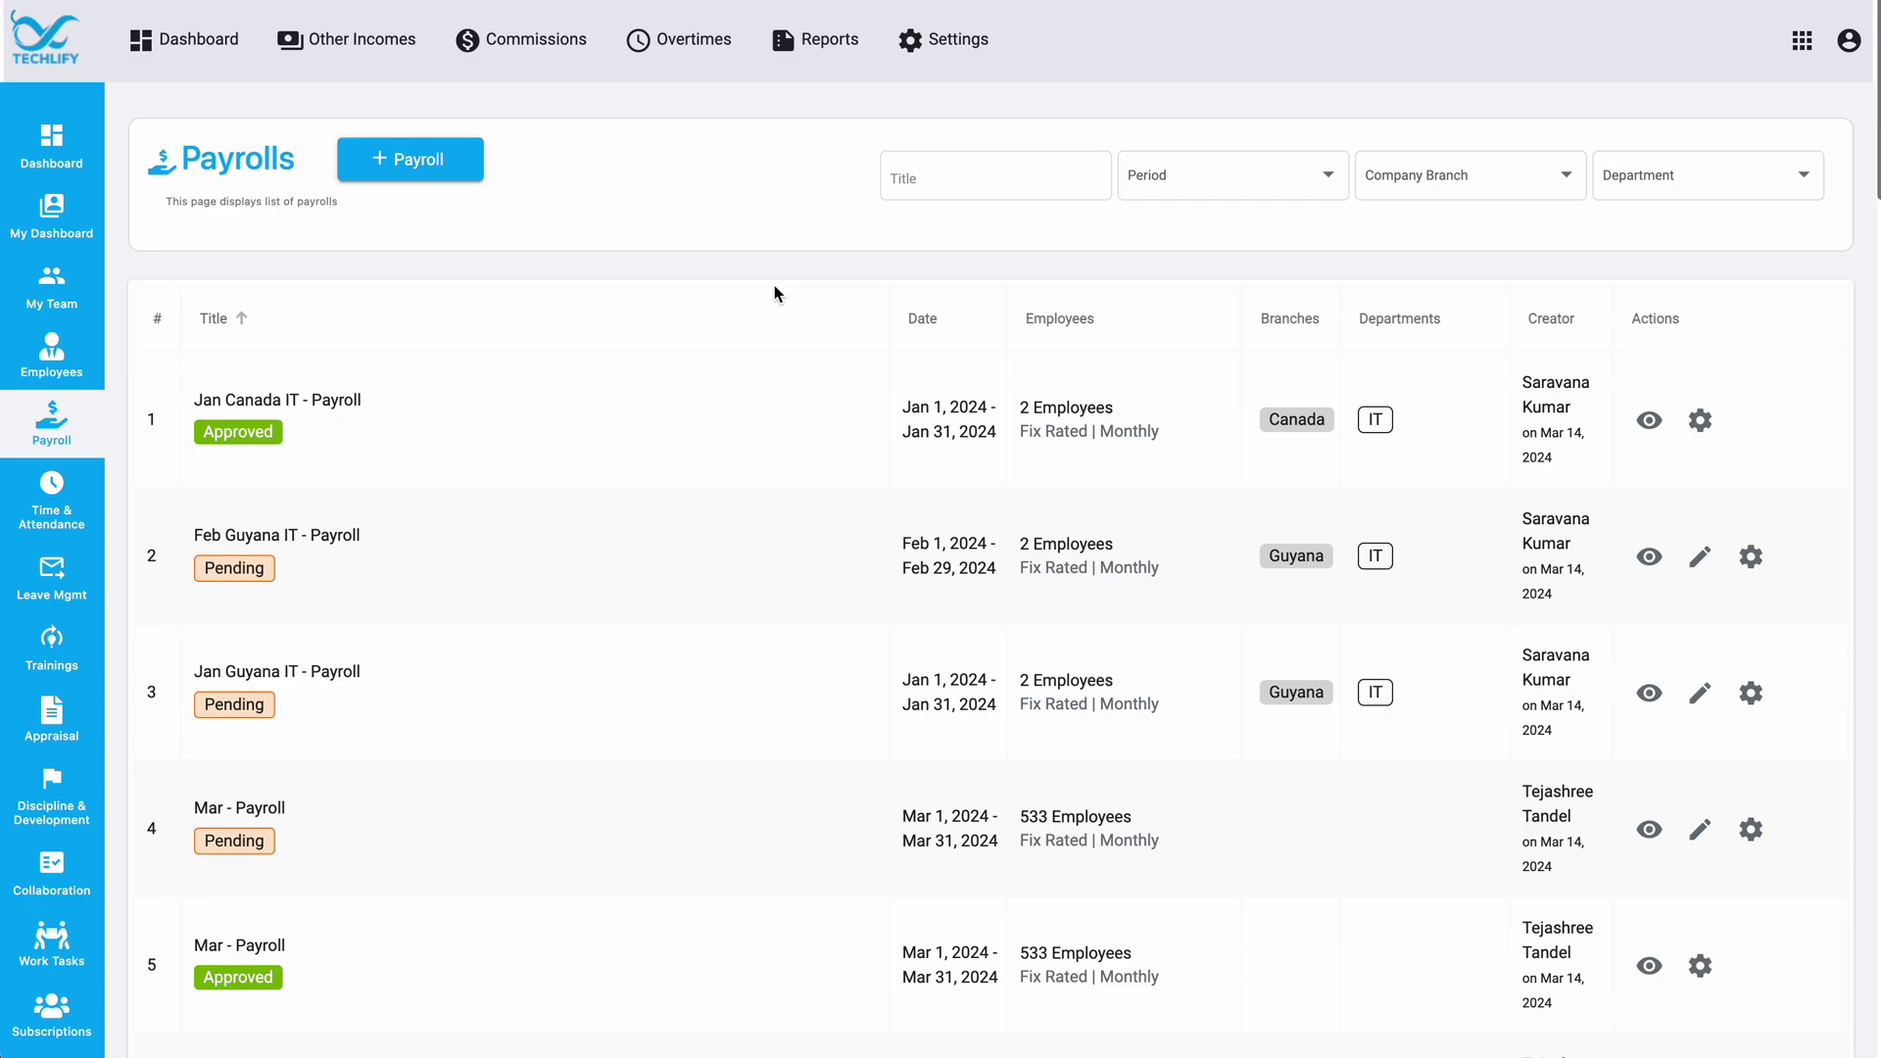
click(412, 163)
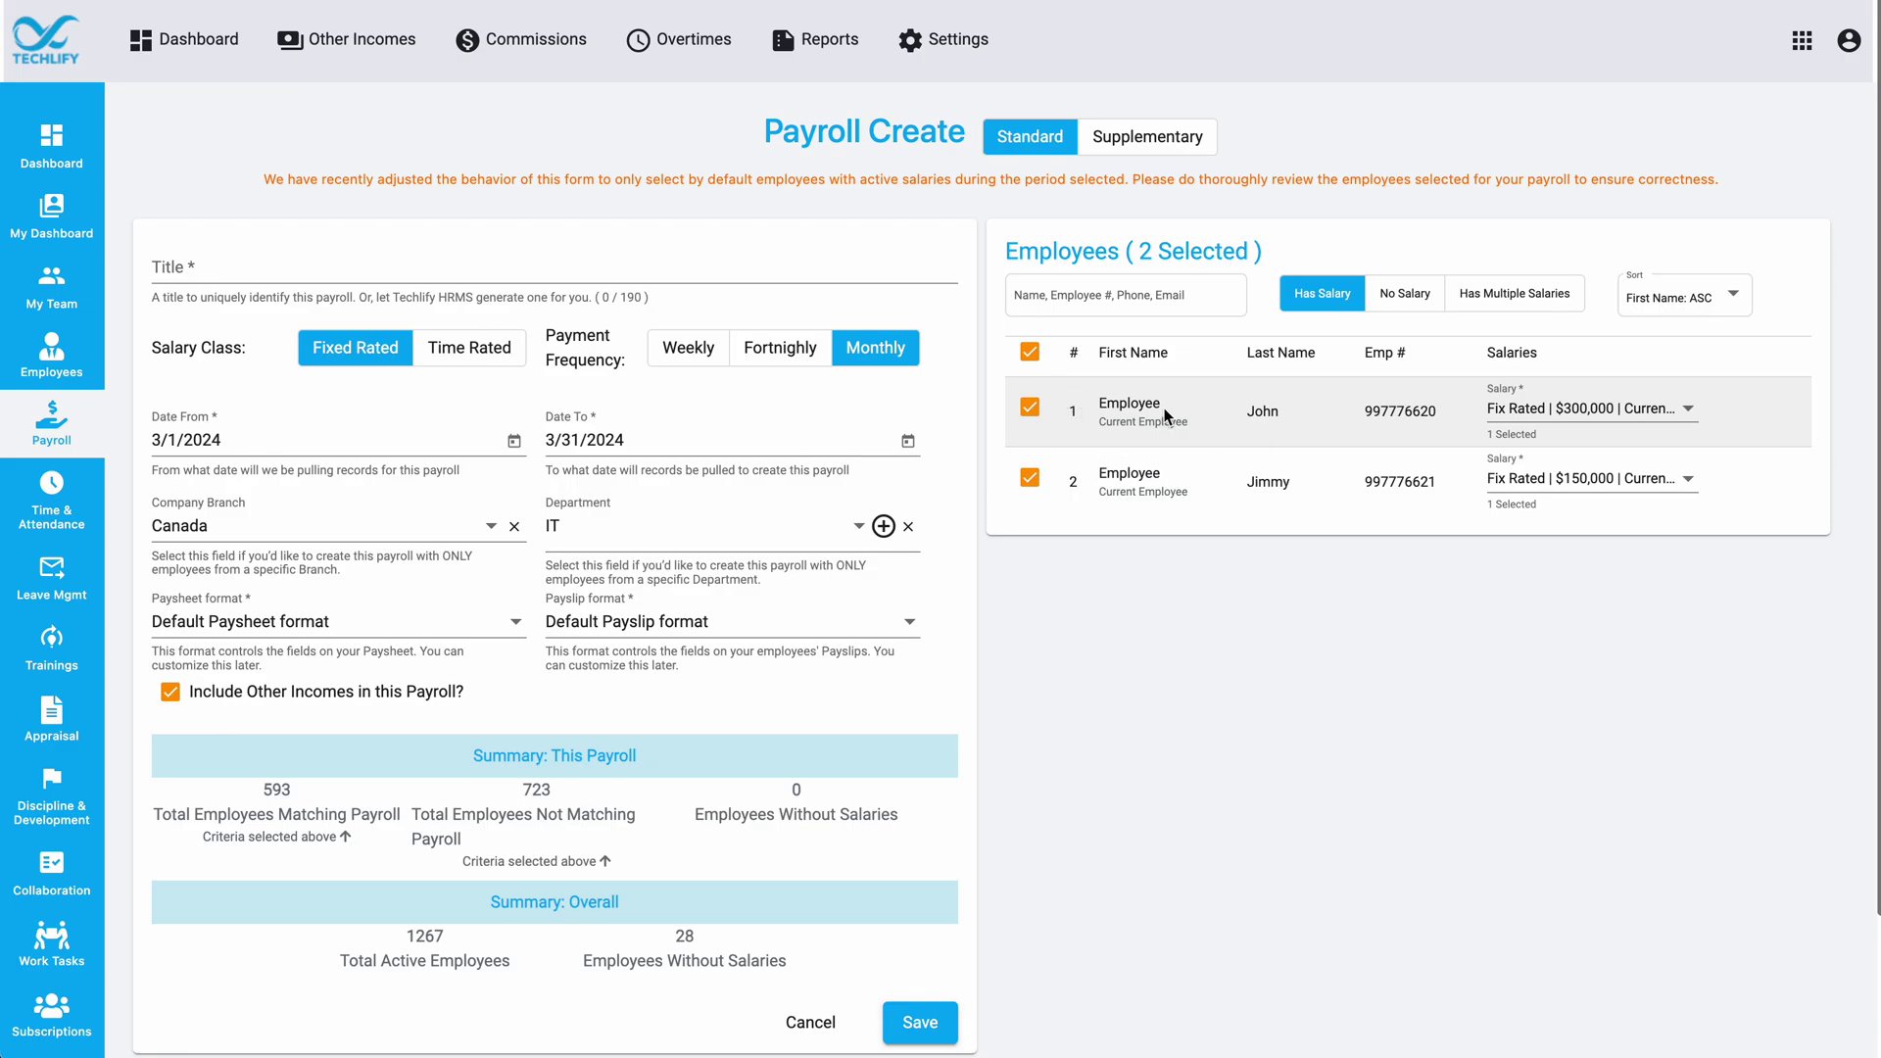
drag(1276, 412, 1098, 405)
drag(1124, 502, 1437, 482)
click(677, 507)
Step: Set the new payroll's period from 2/1/2024 to 2/29/2024 and save it
click(515, 442)
click(419, 505)
click(370, 602)
click(908, 441)
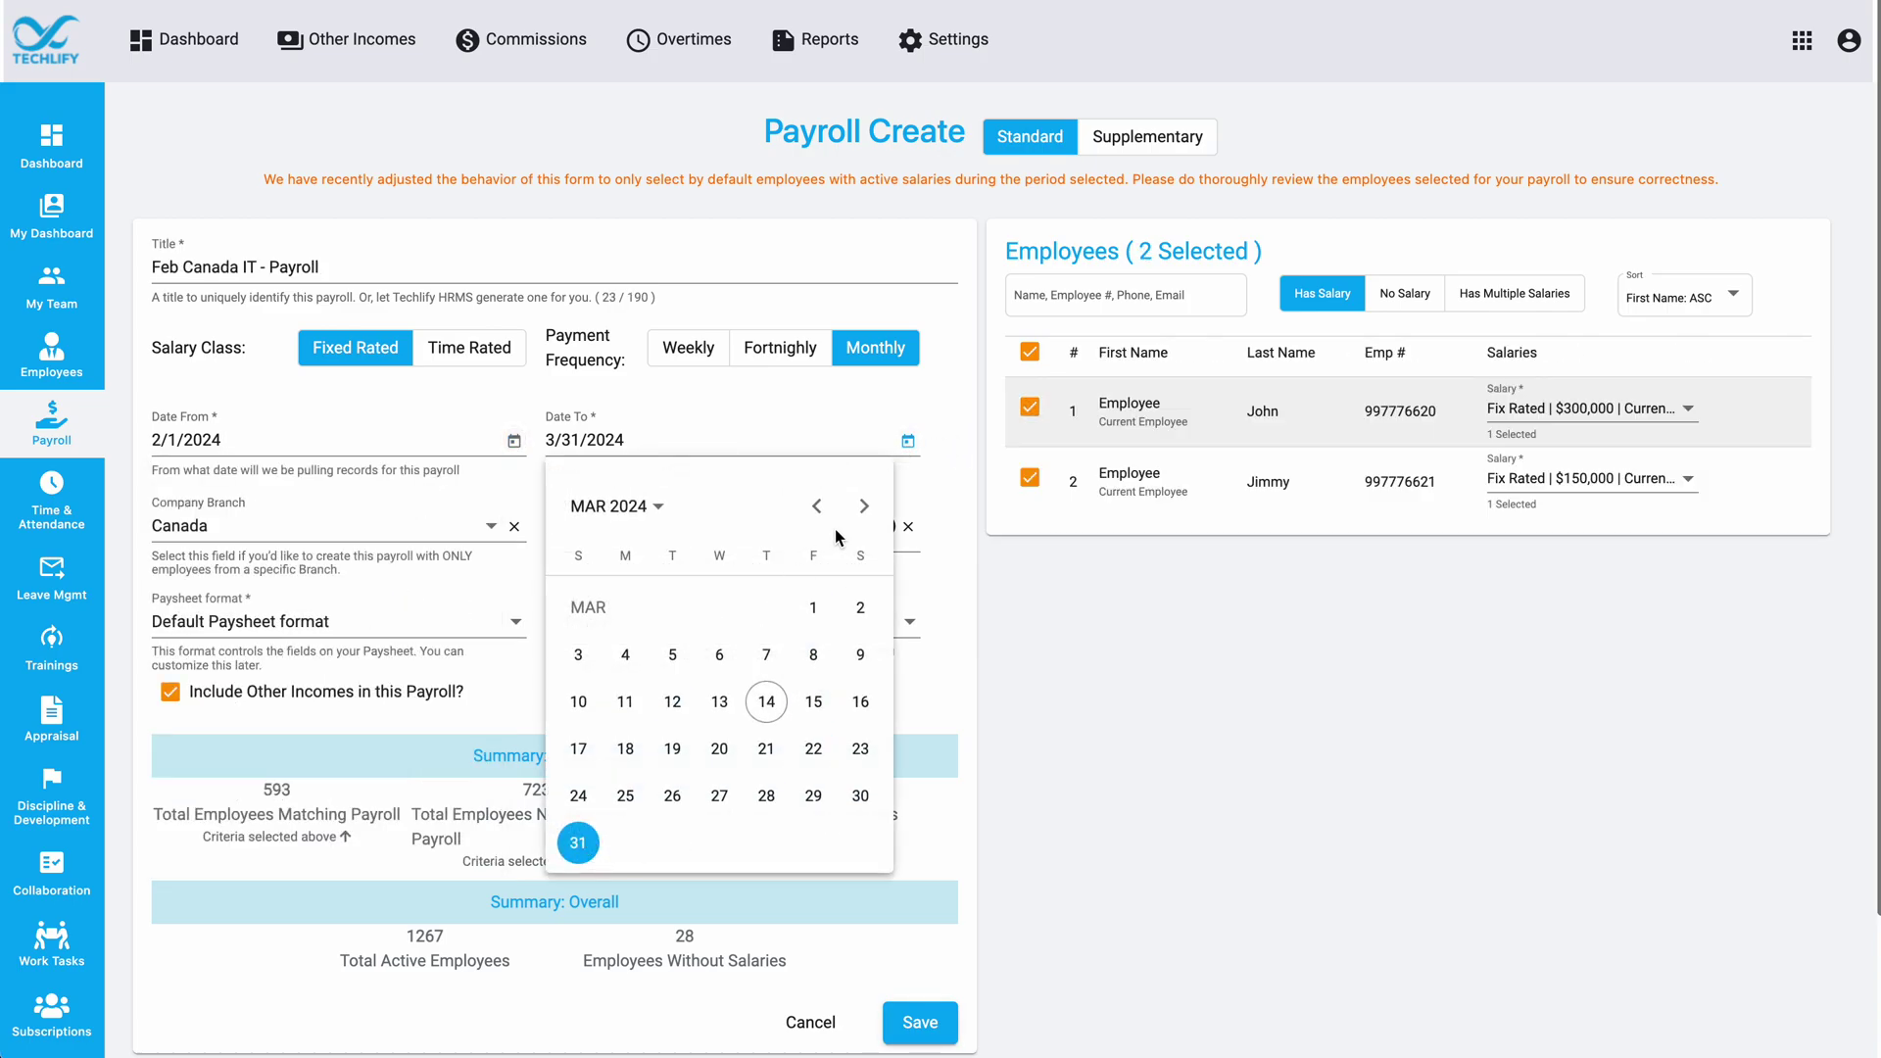
click(816, 505)
click(768, 795)
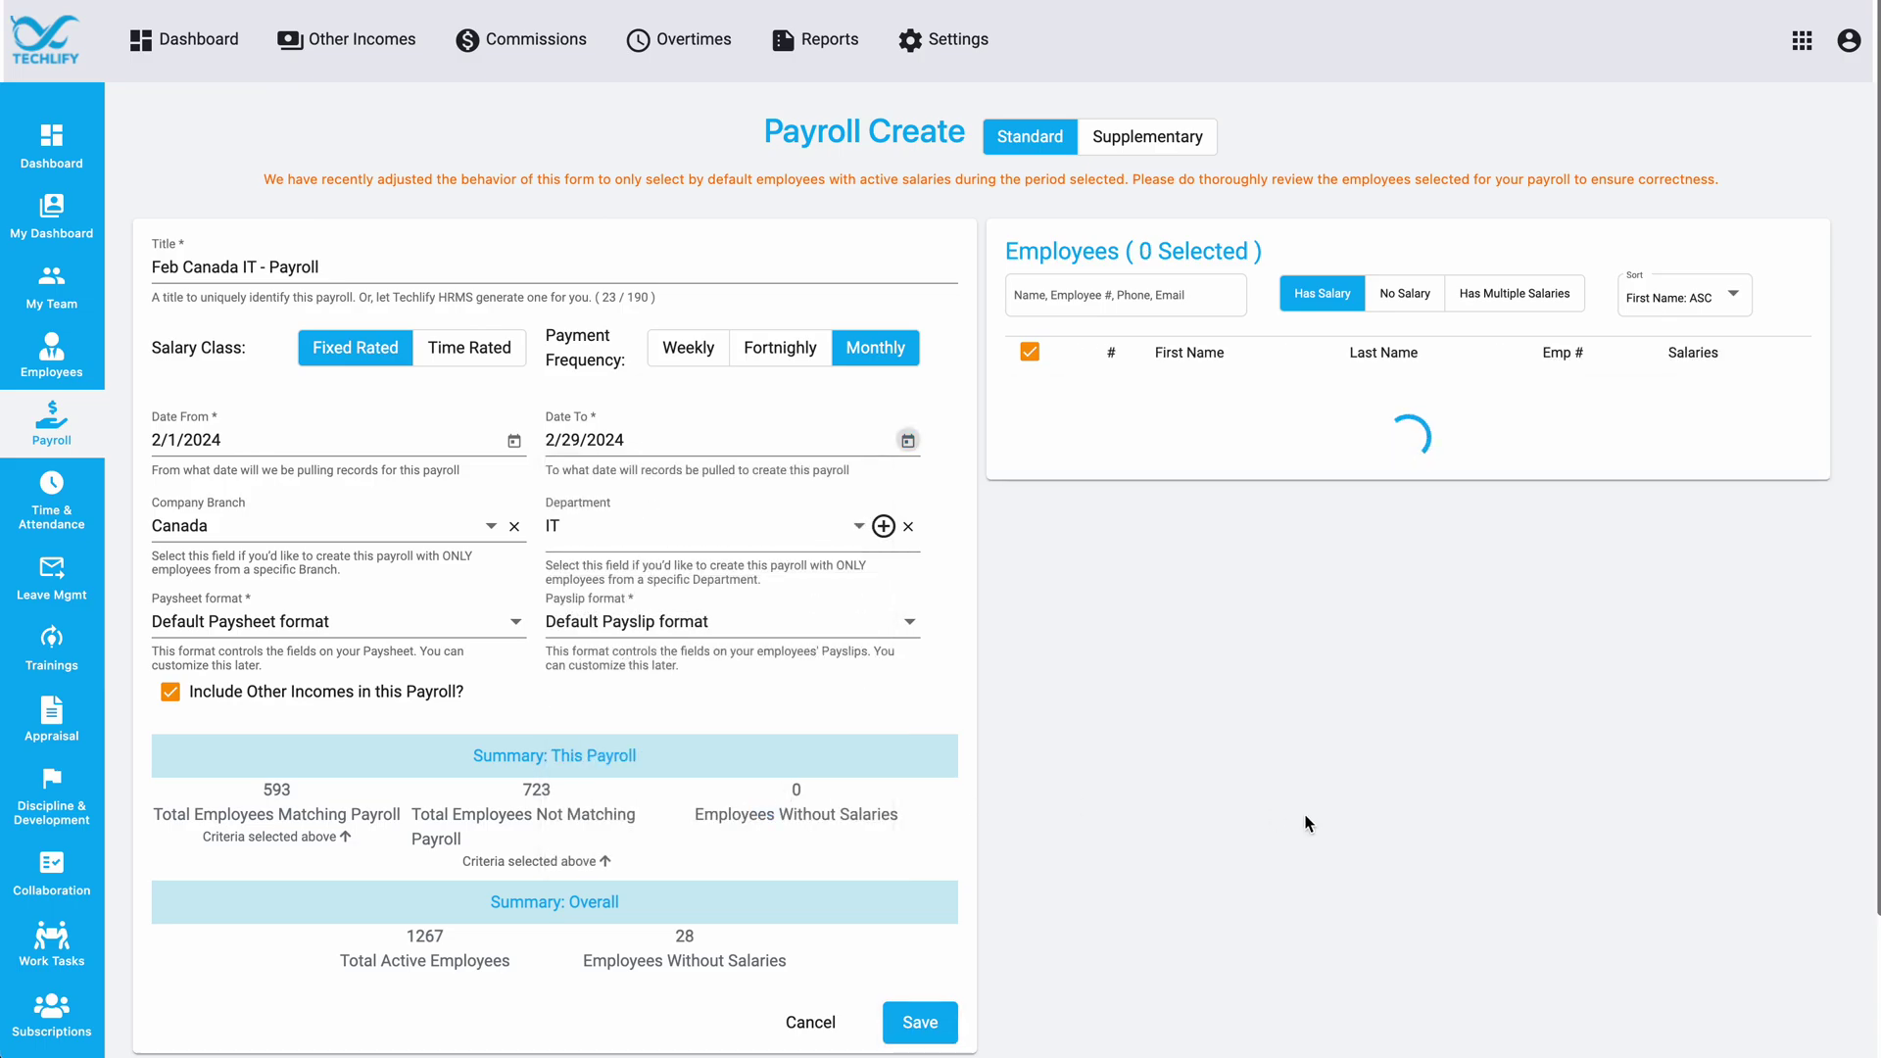
click(921, 1021)
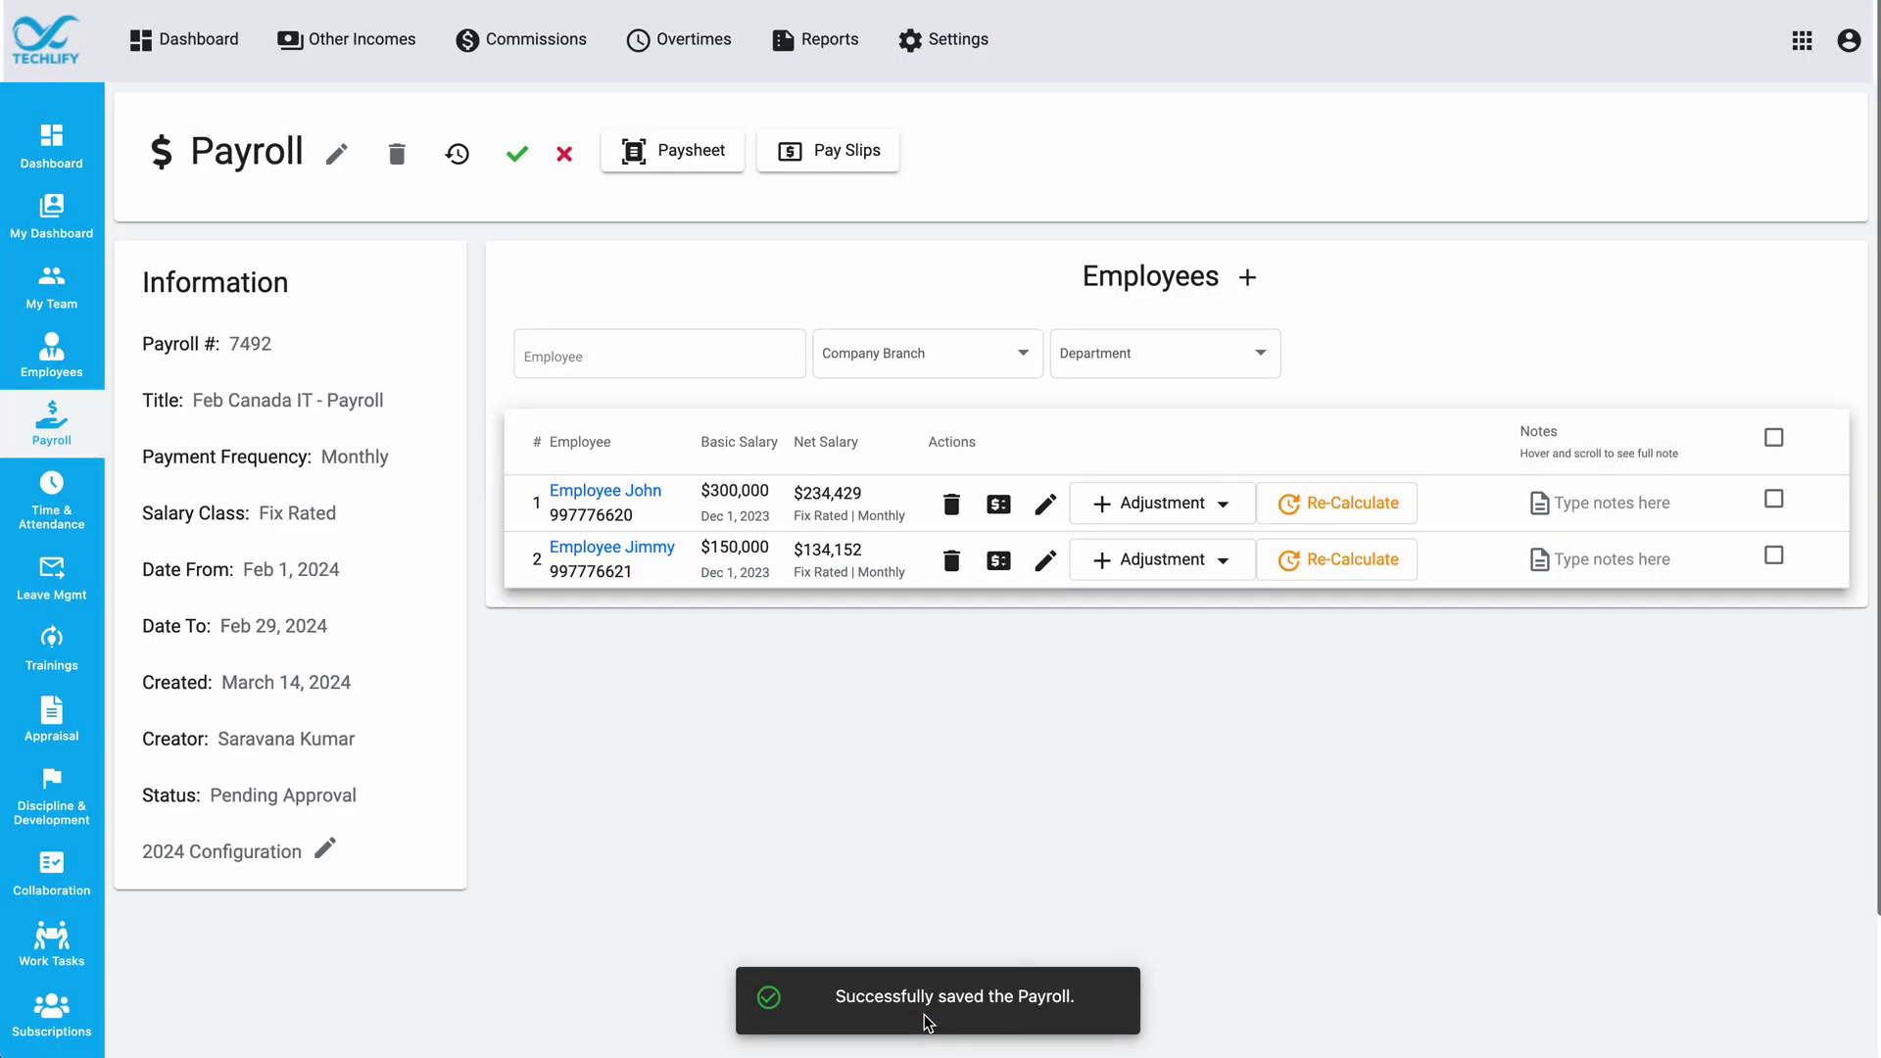
Step: Open the February payroll's paysheet and examine the second employee's statutory deduction against their basic pay
click(662, 153)
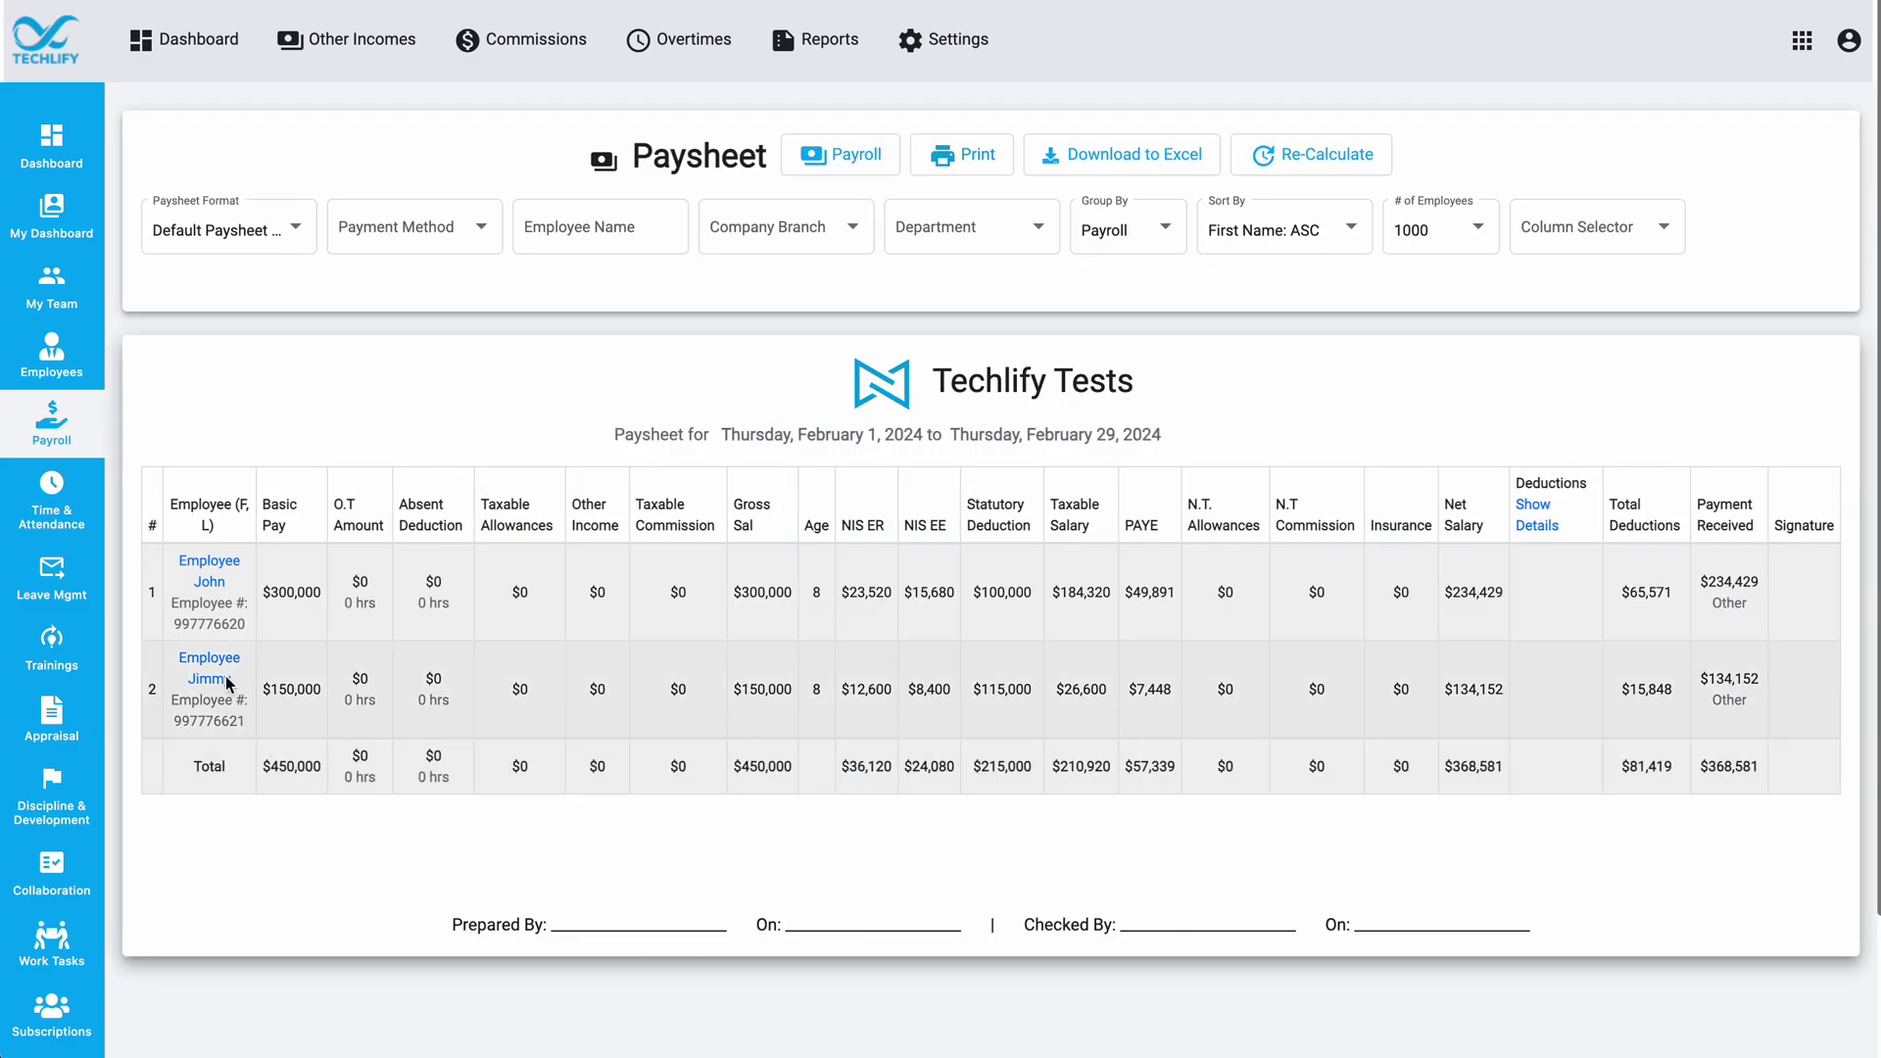
drag(1028, 692, 996, 693)
click(996, 694)
drag(979, 688, 1002, 686)
double_click(300, 689)
mouse_move(983, 689)
mouse_down()
mouse_move(1007, 690)
mouse_move(982, 682)
mouse_up()
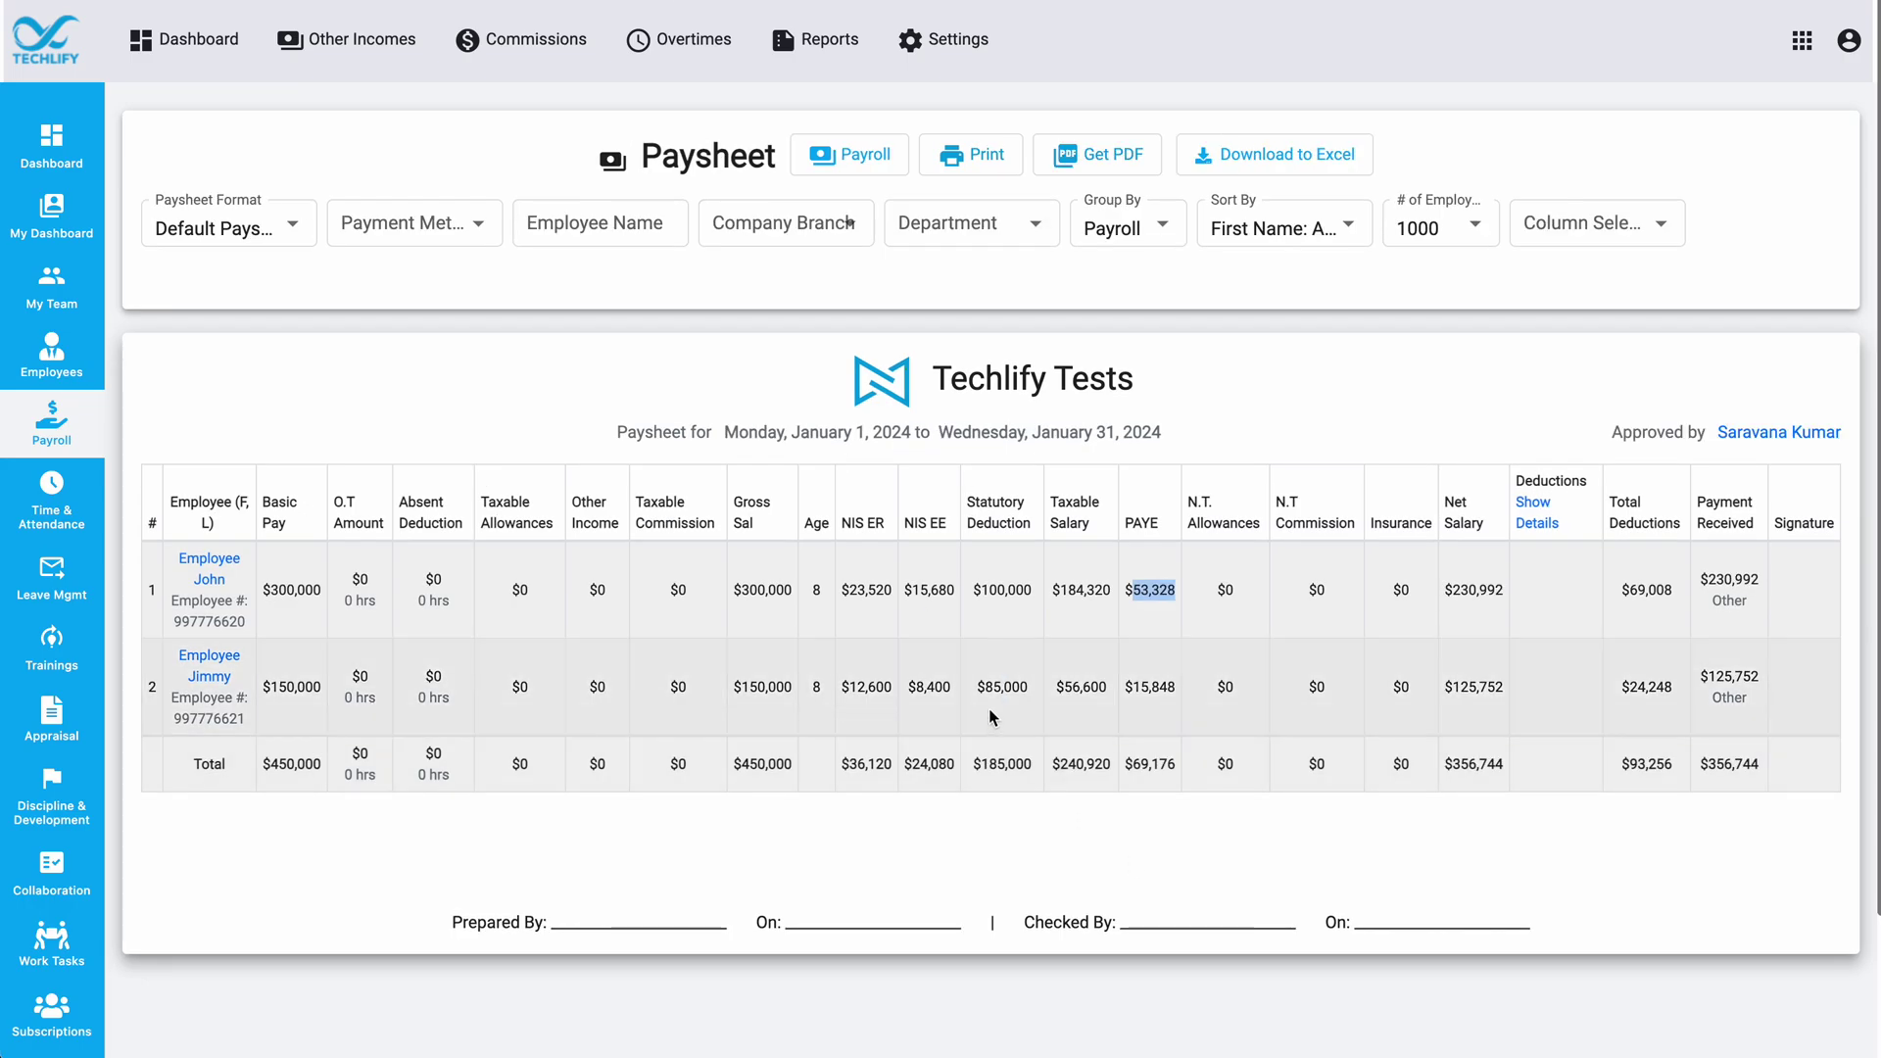
Step: Compare the second employee's statutory deduction and the first employee's PAYE between the January and February paysheets
double_click(1006, 689)
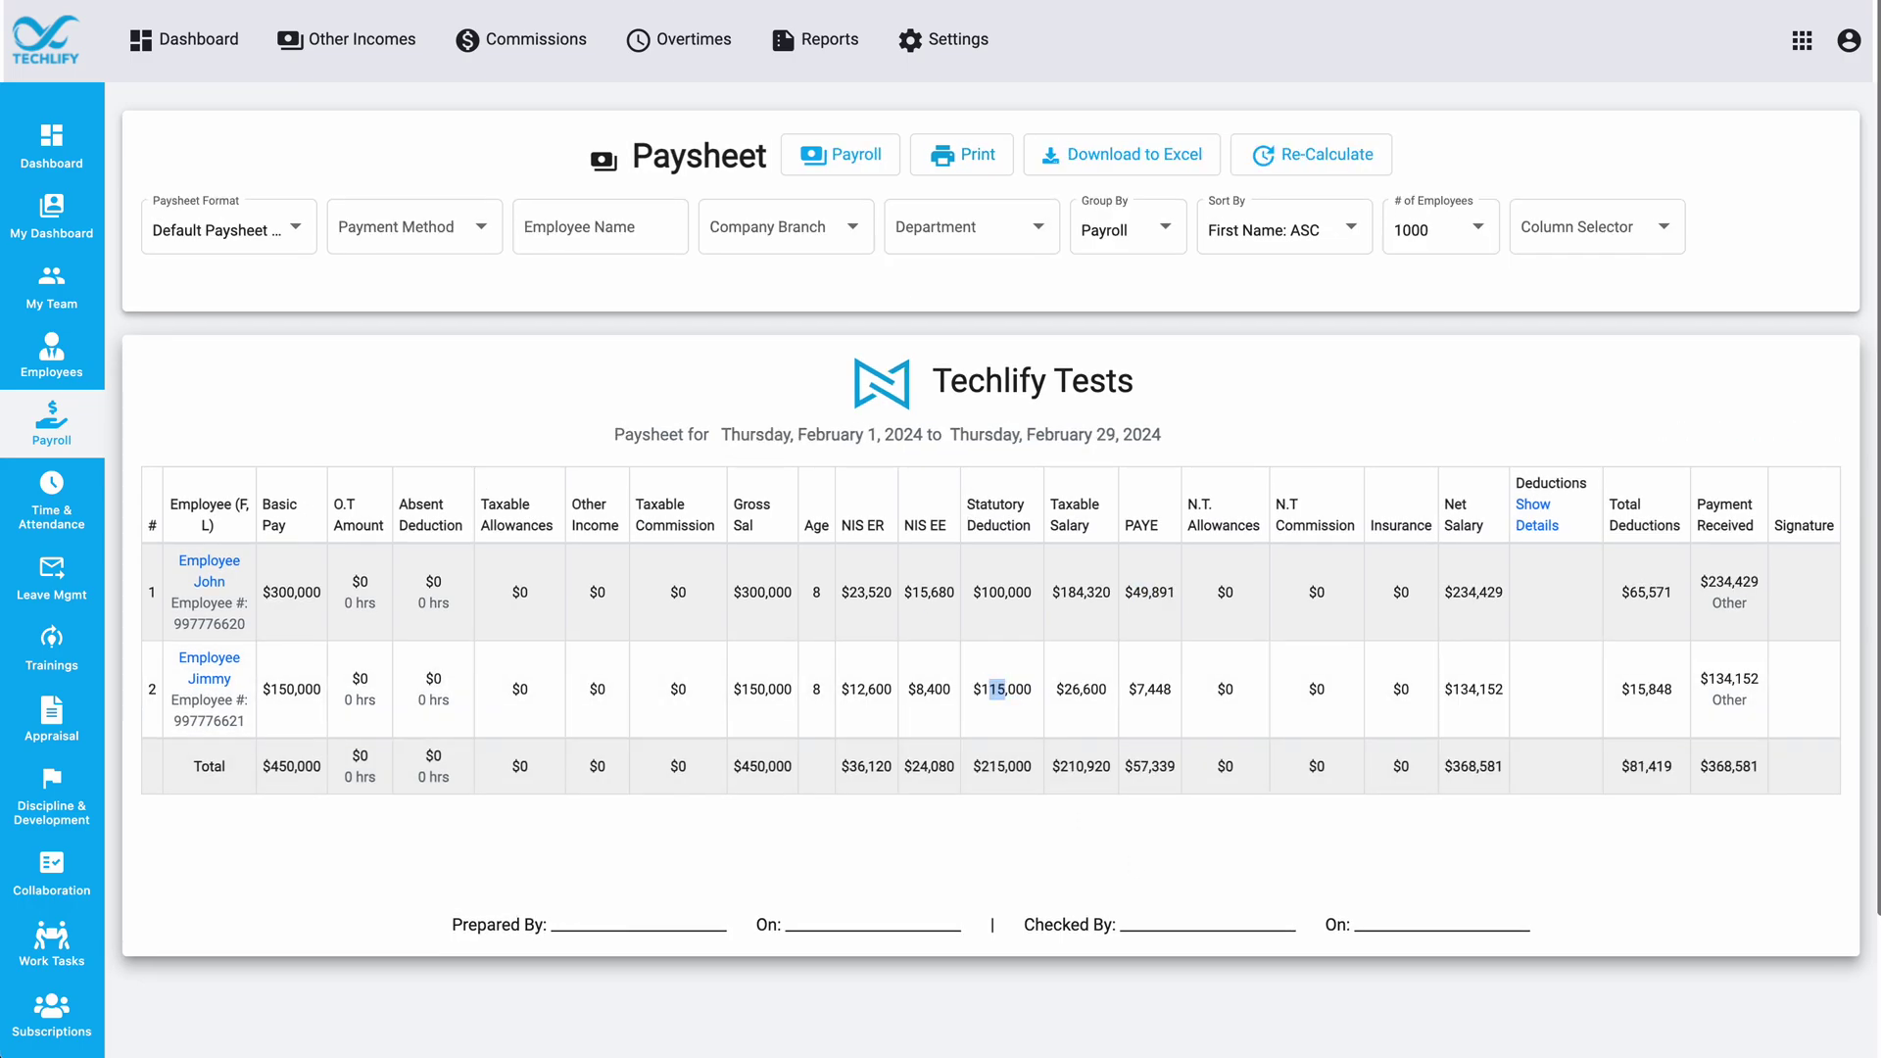
double_click(992, 695)
double_click(1138, 595)
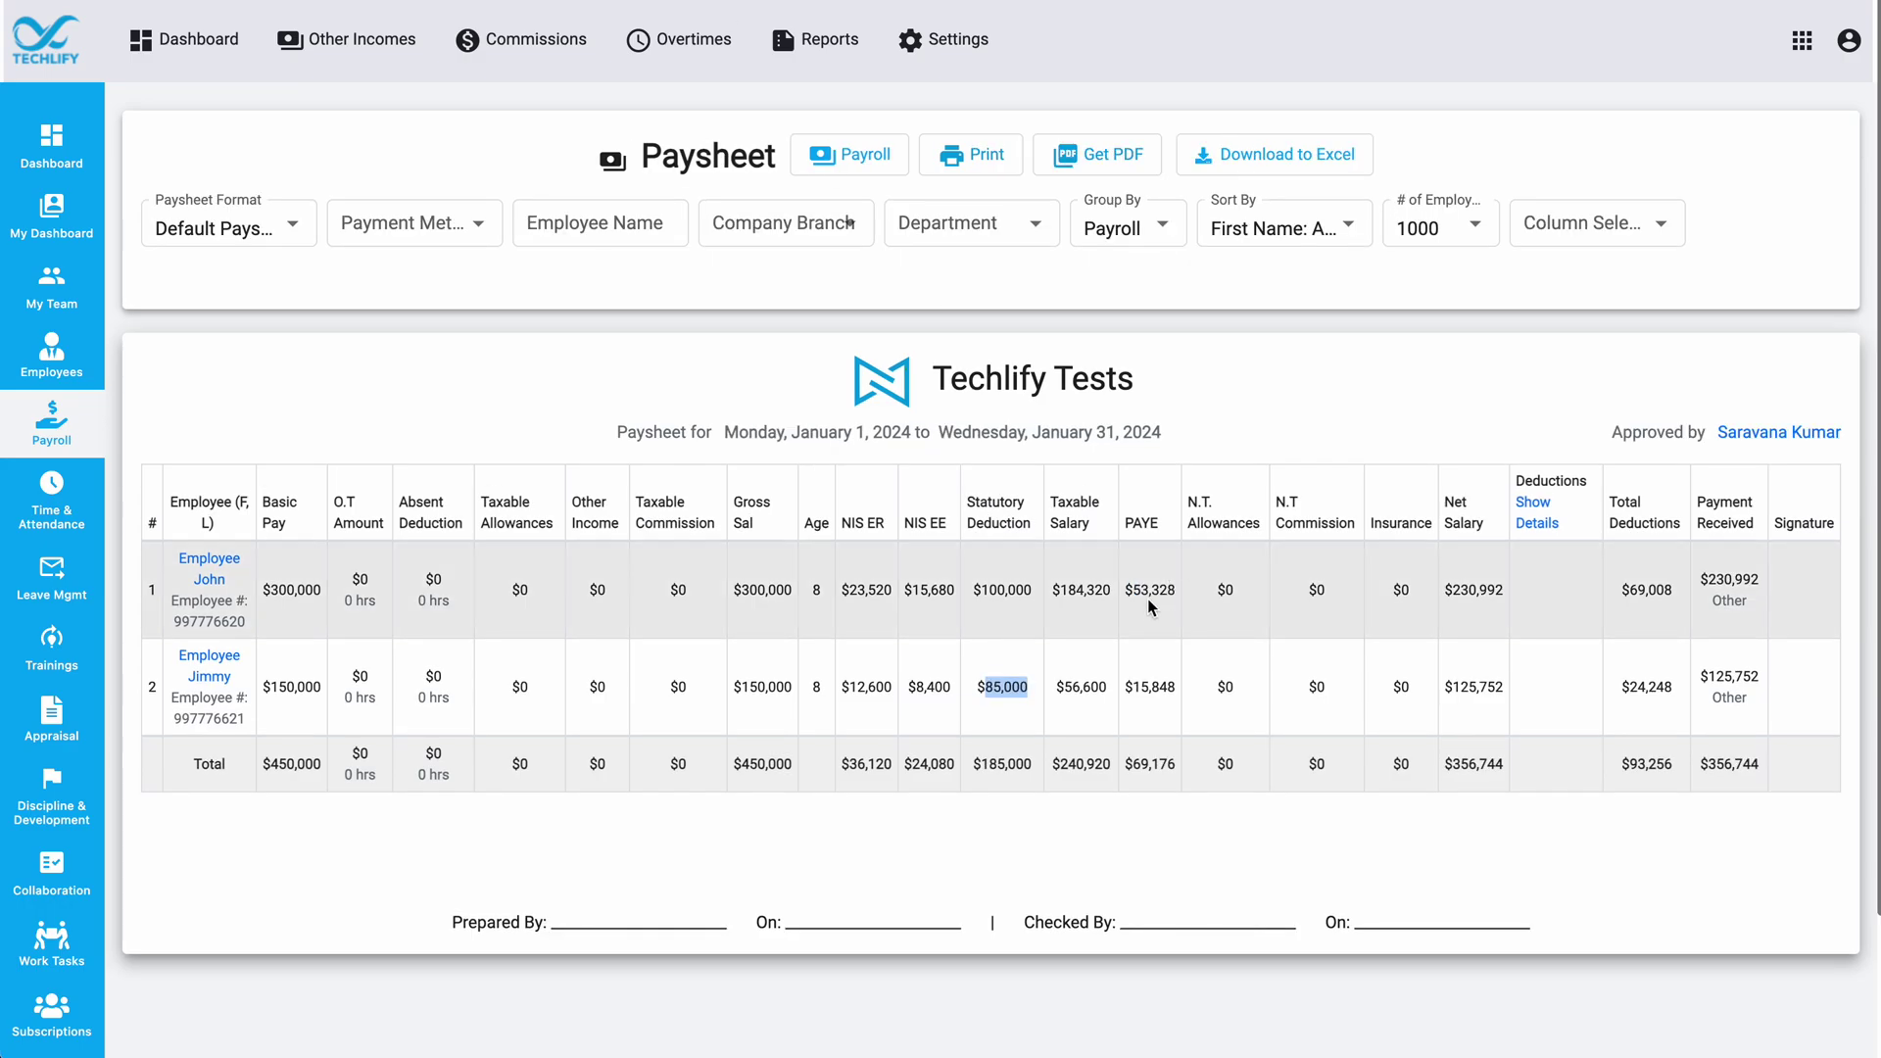
double_click(1151, 590)
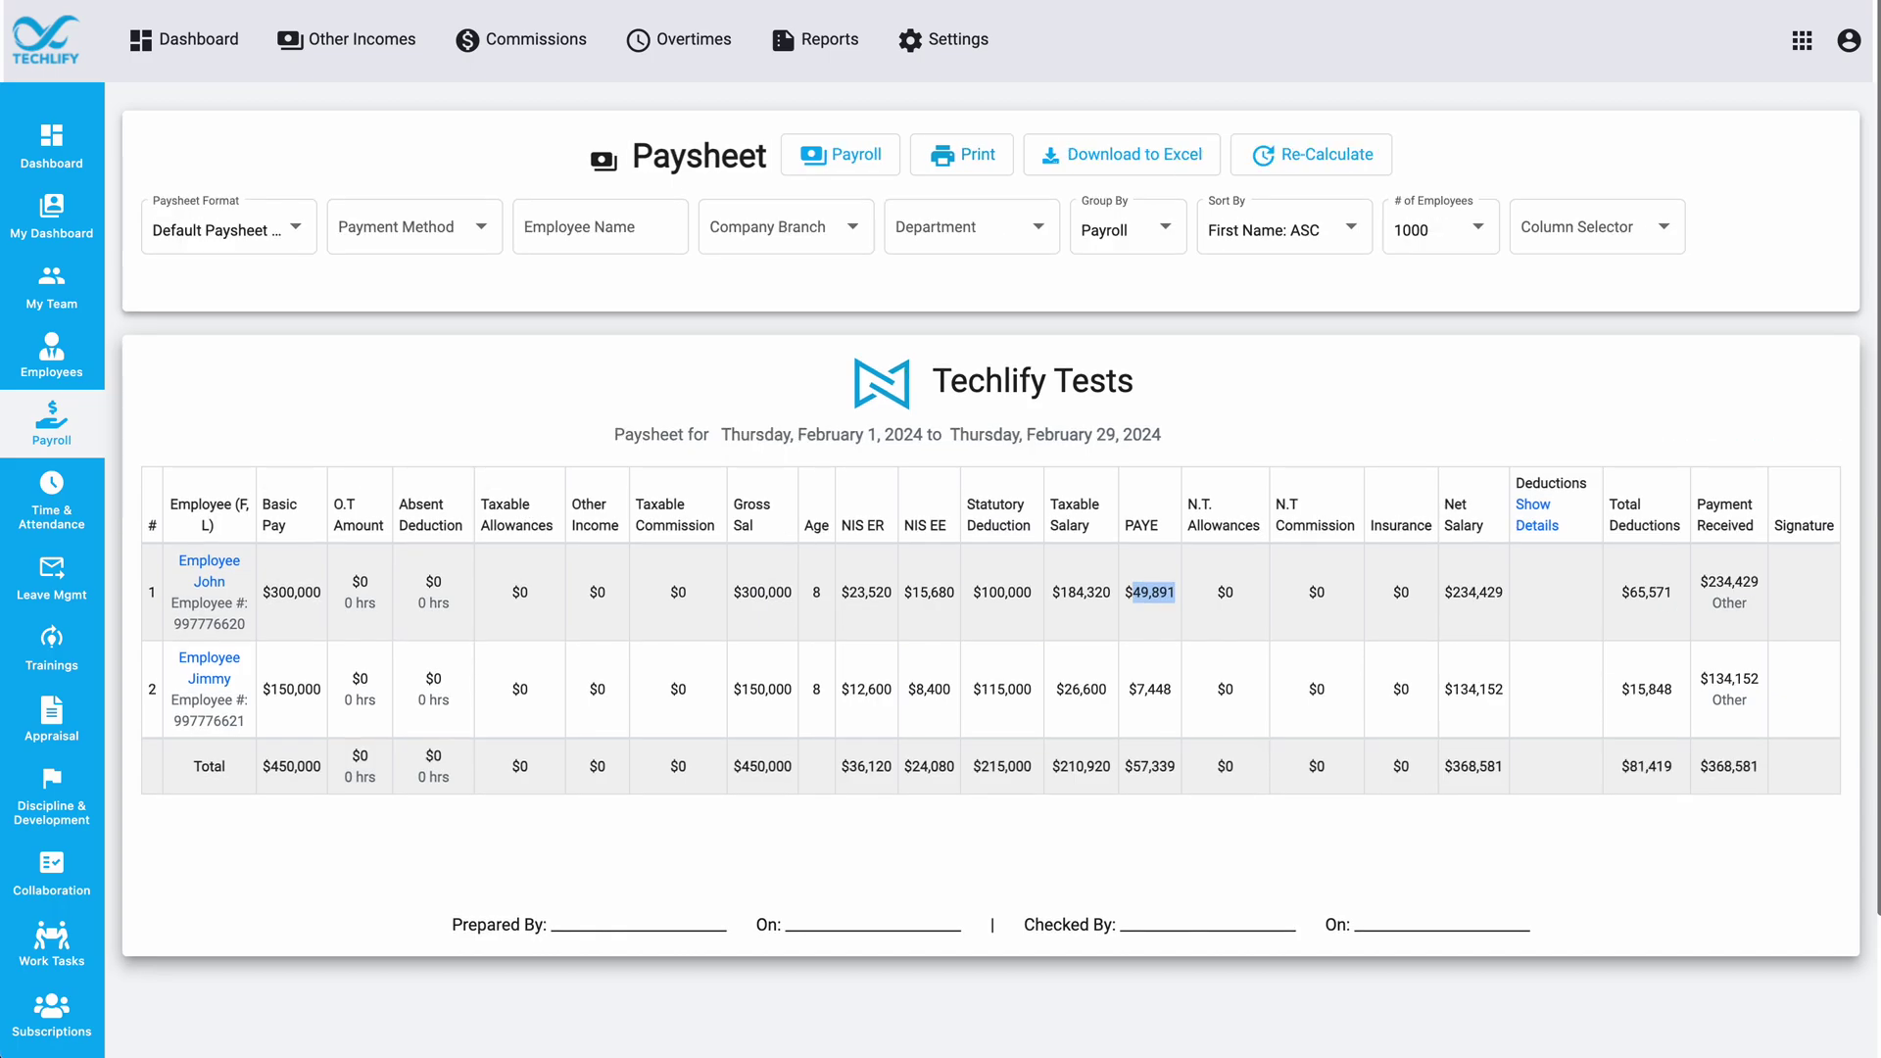
double_click(1143, 592)
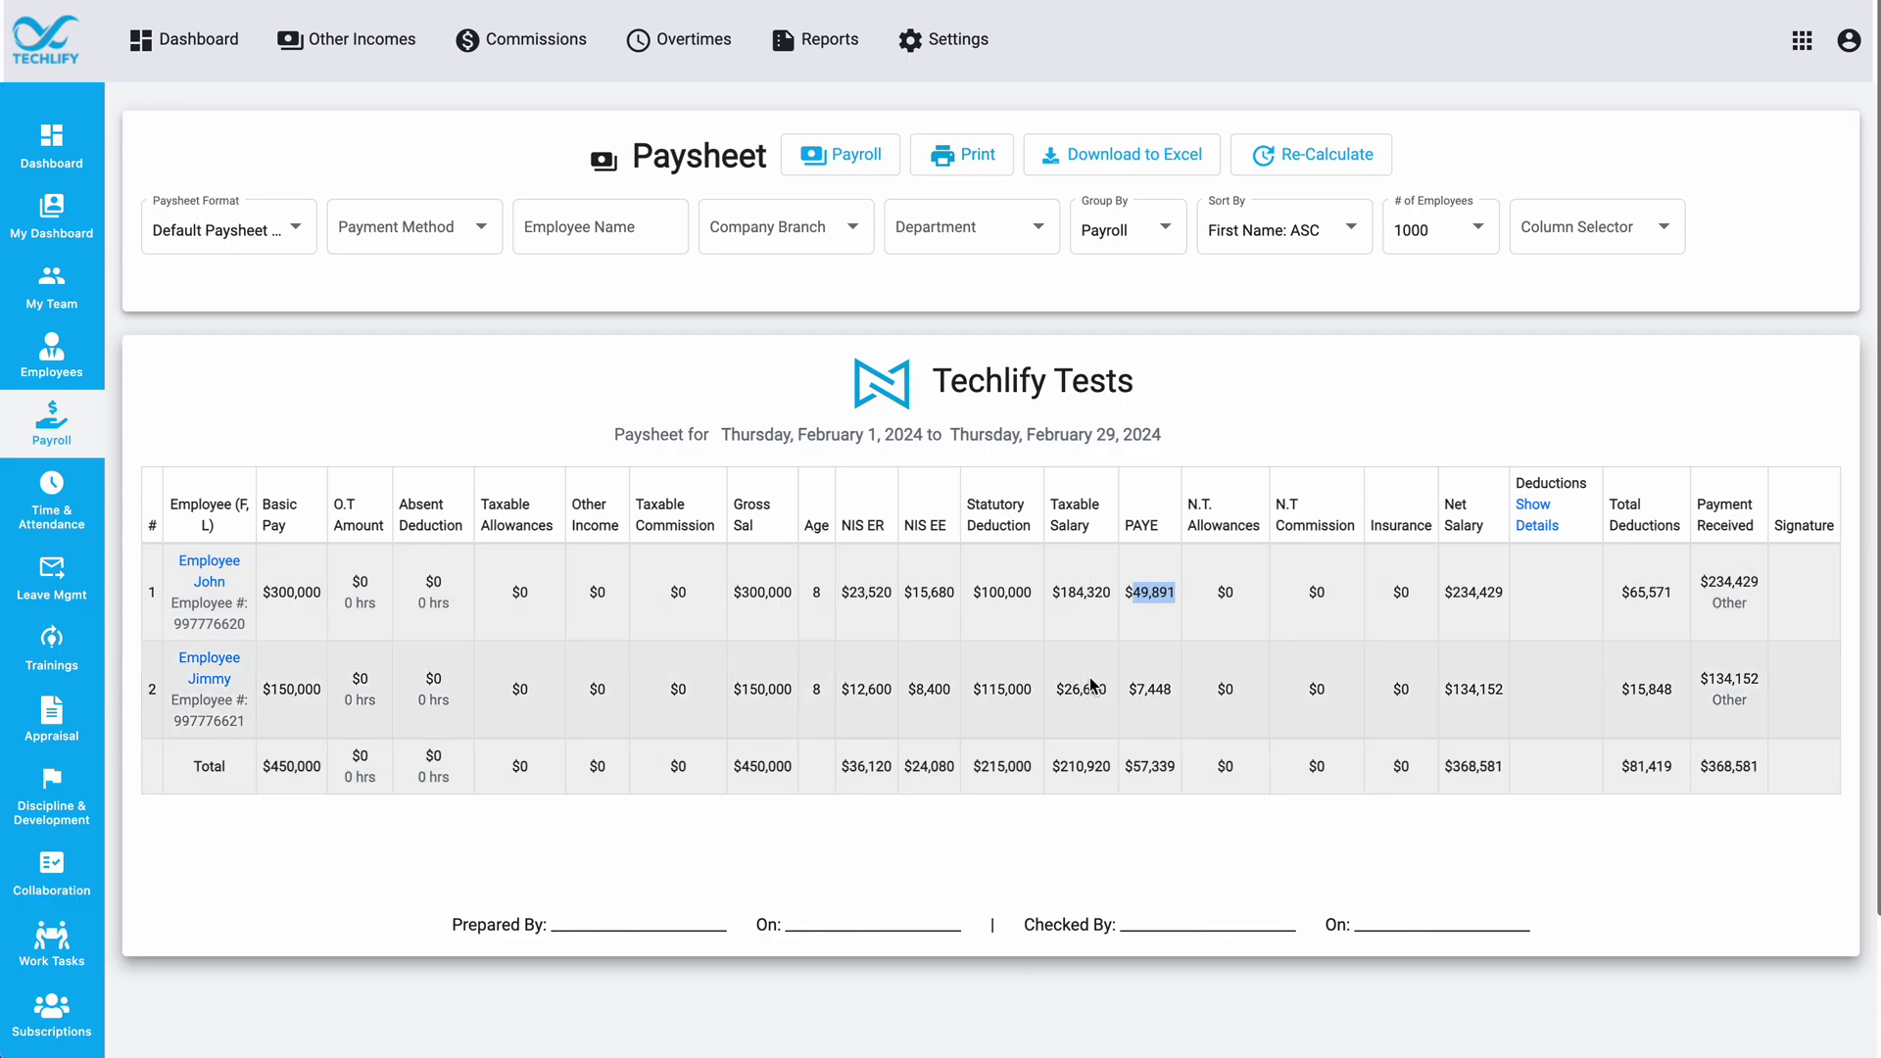
double_click(997, 690)
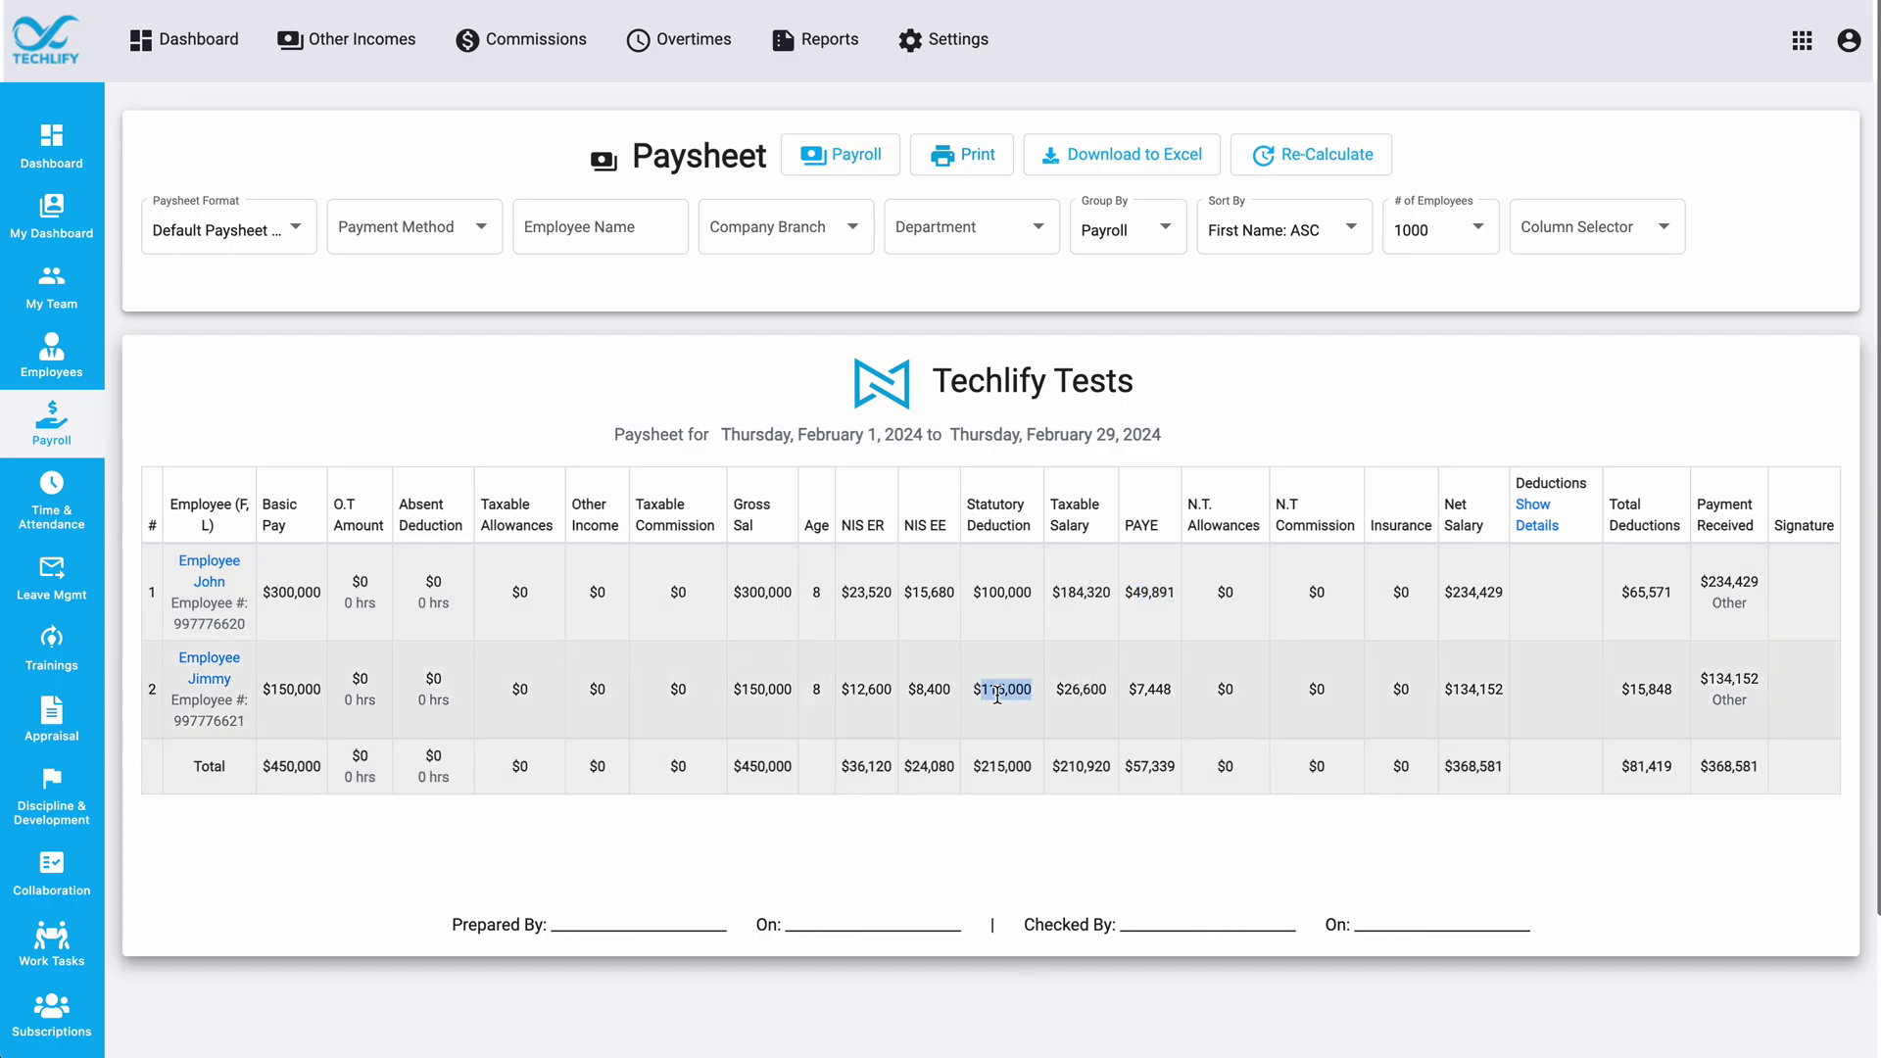